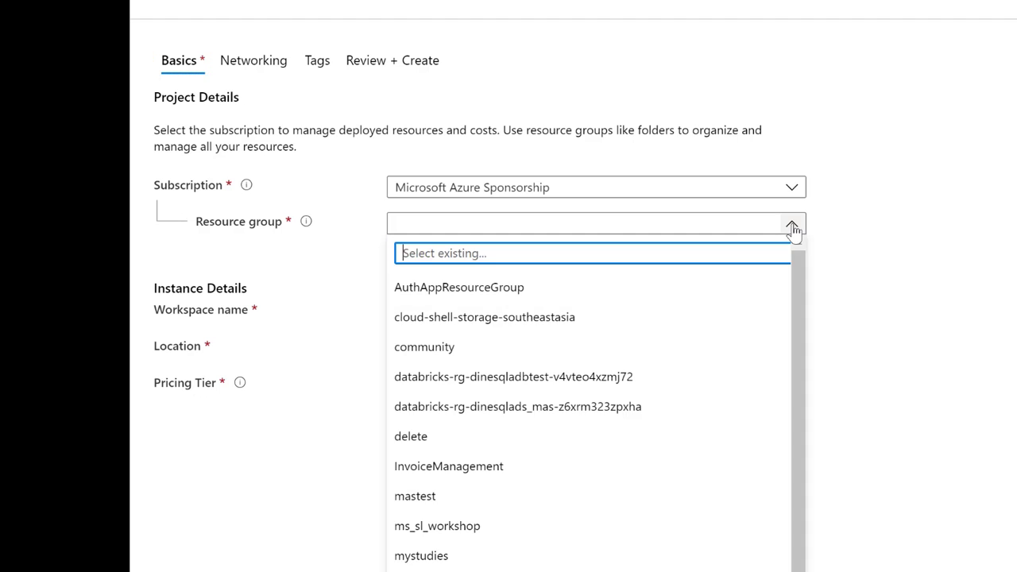
Assign the new Databricks workspace to the mytest resource group and name it dinesqladbpremium
click(605, 571)
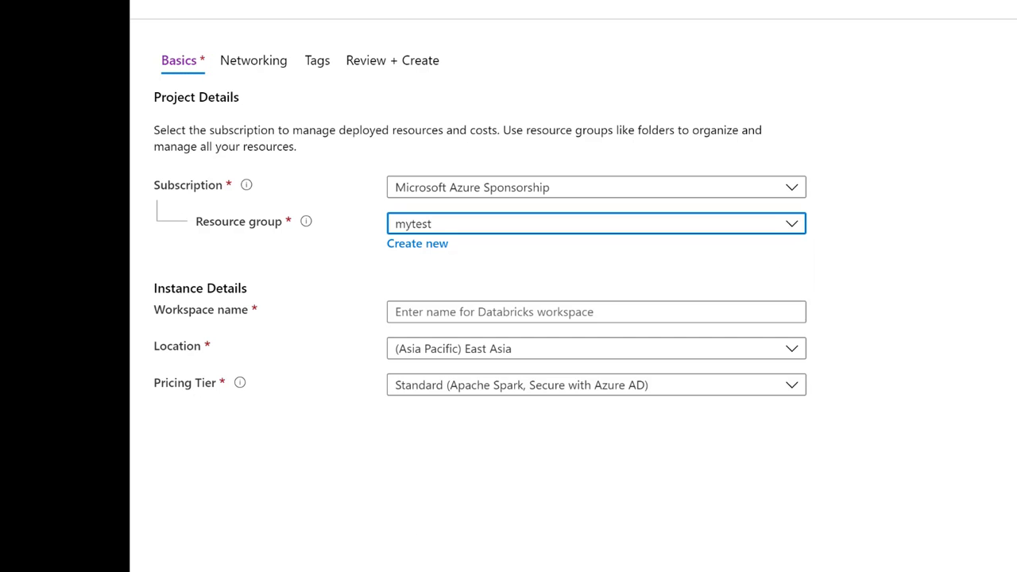
click(695, 310)
text(d)
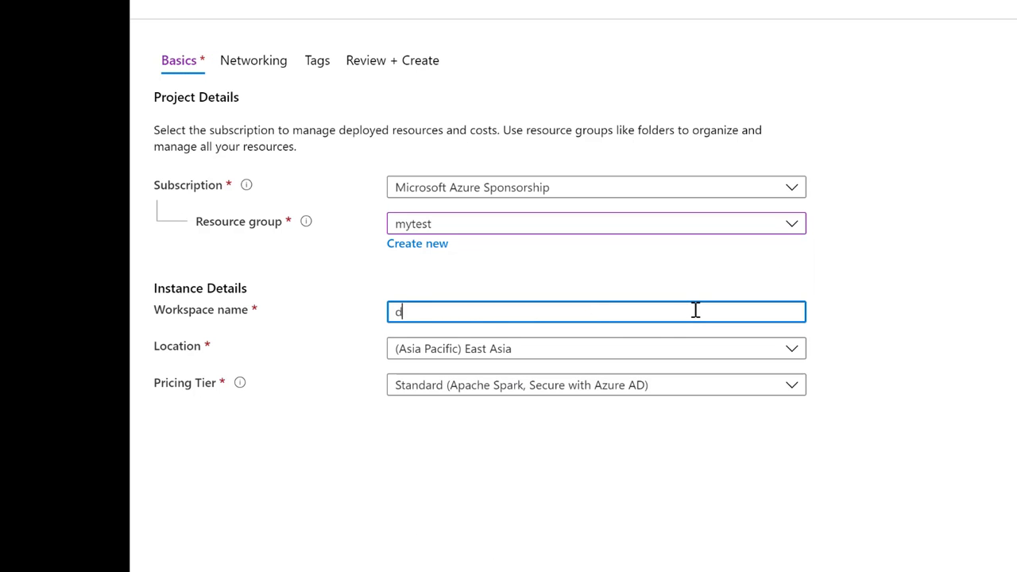
text(inesqladbpremium)
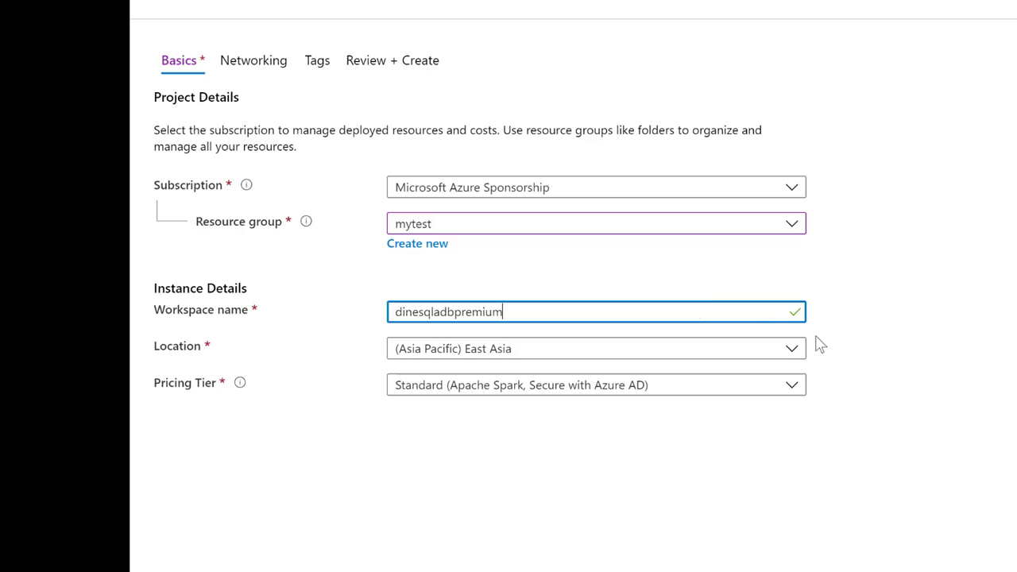
Set the location to Southeast Asia and the pricing tier to Premium (+ Role-based access controls), and create the workspace
click(791, 350)
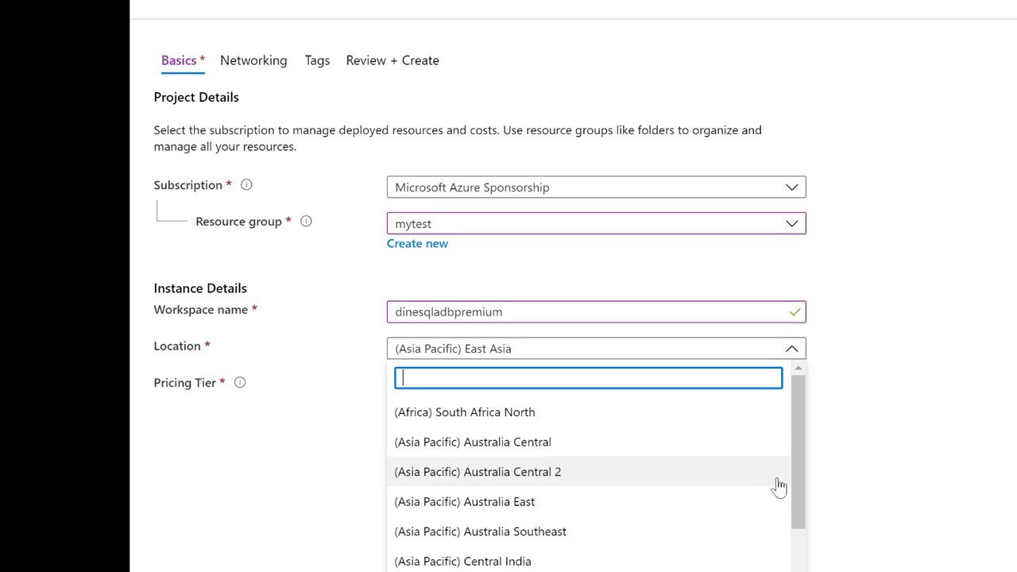
drag(801, 477, 796, 503)
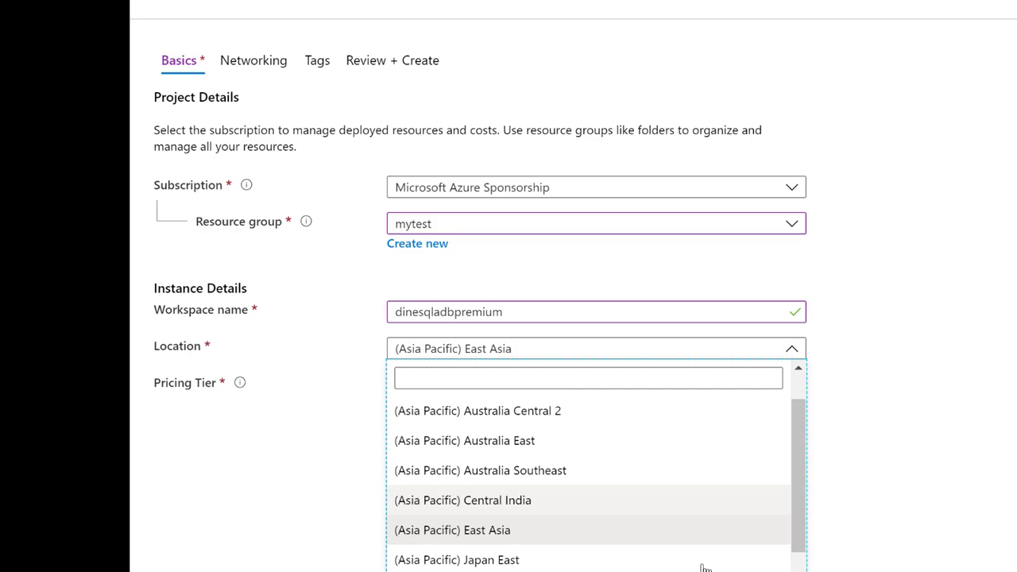
click(500, 495)
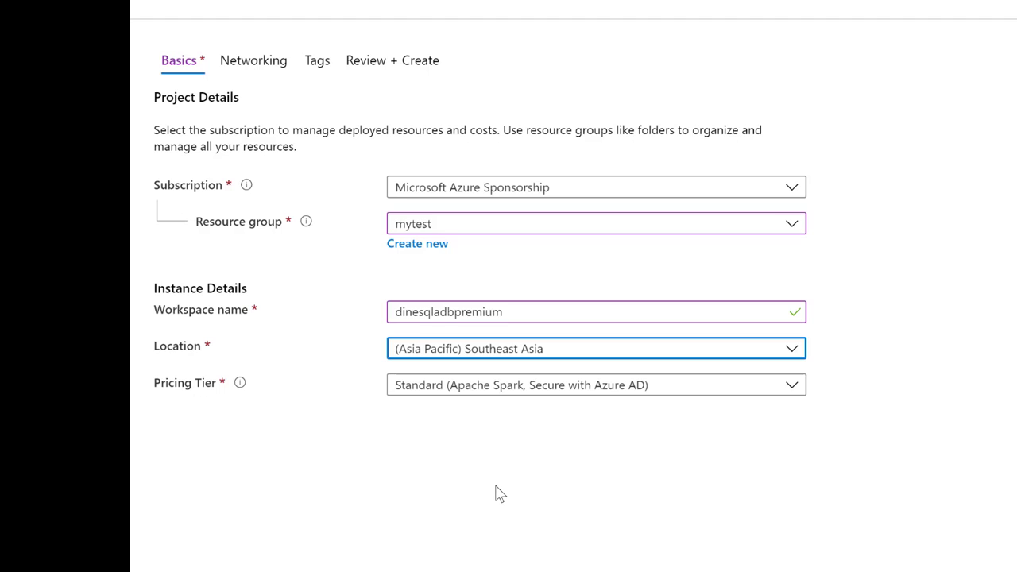
click(791, 389)
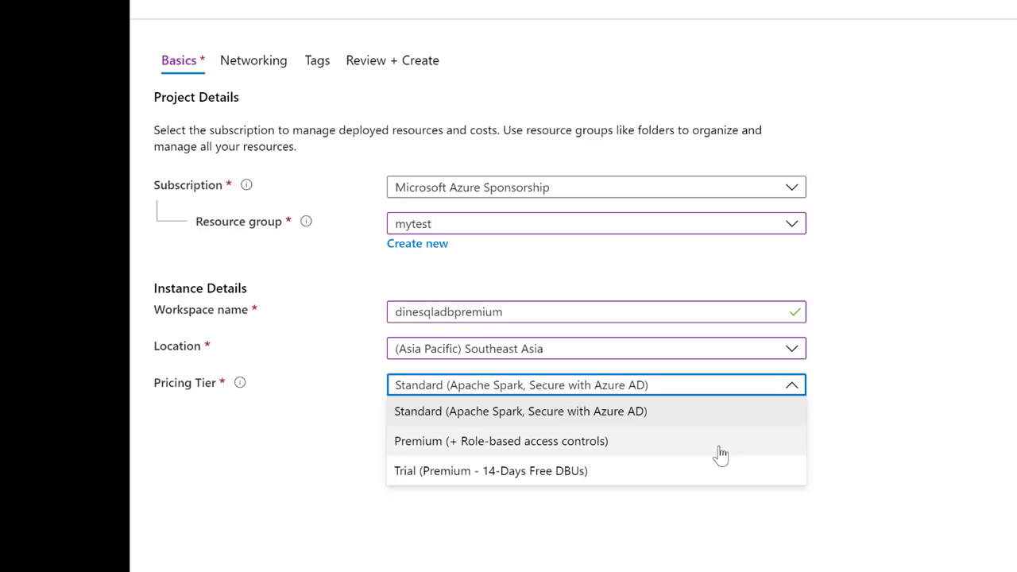
click(721, 455)
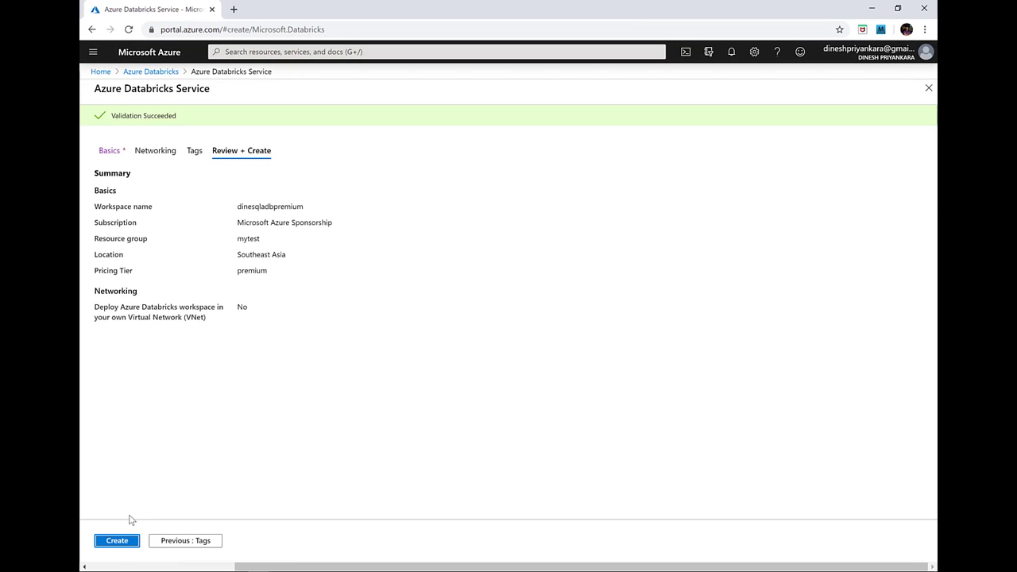
click(119, 543)
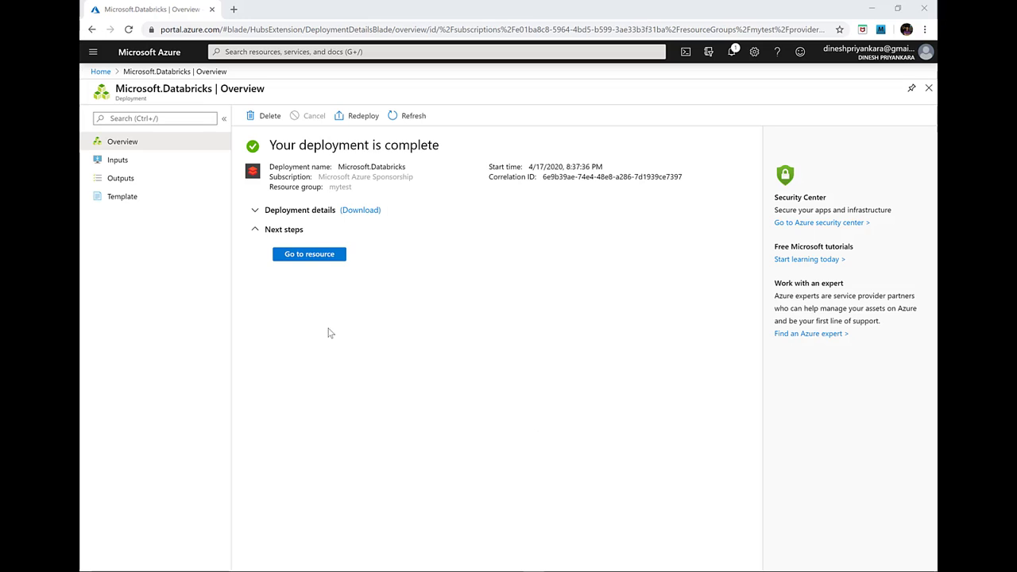
Launch the deployed Databricks workspace and create a cluster named MyCluster with the default settings
click(330, 256)
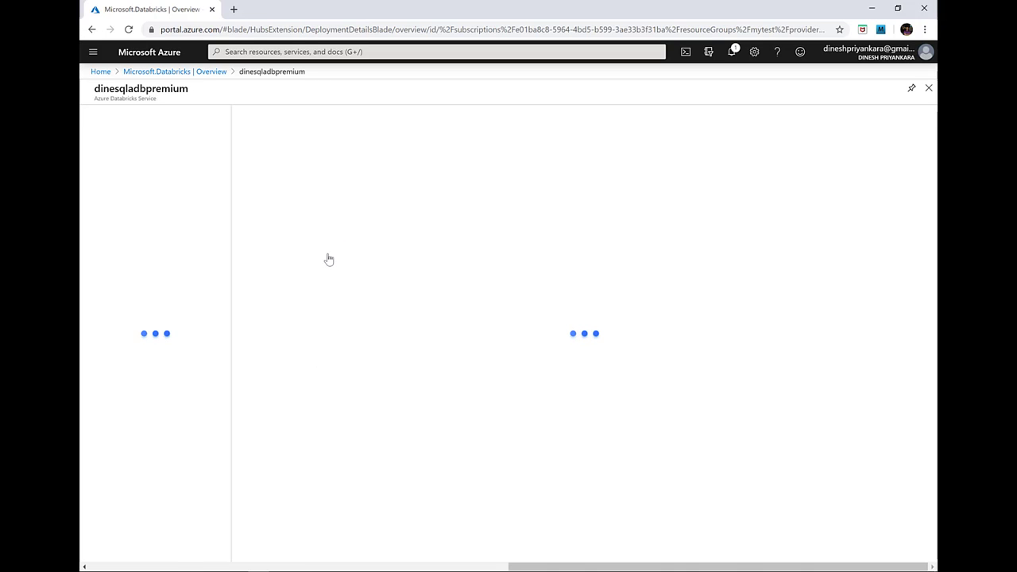
click(584, 333)
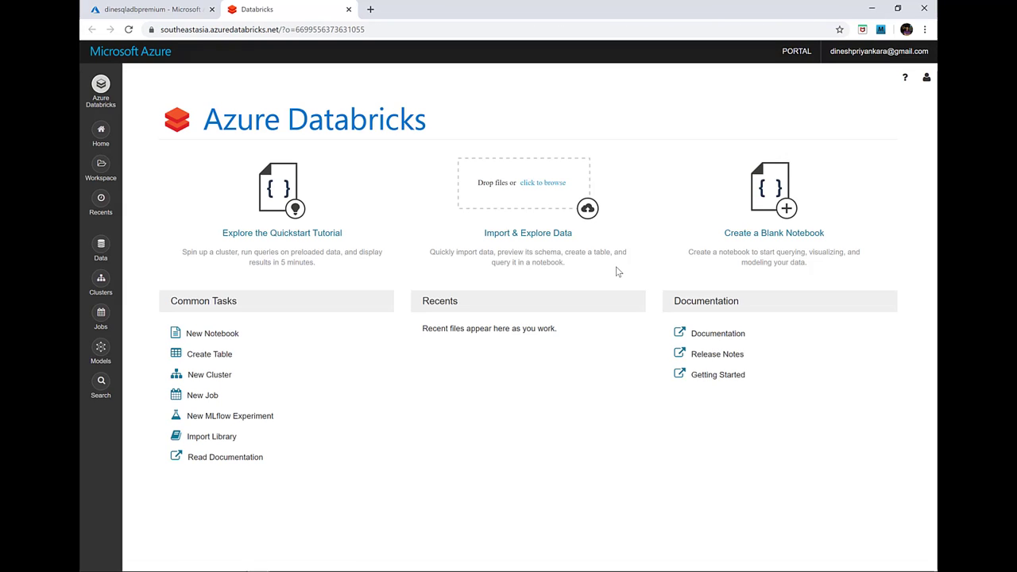
click(103, 284)
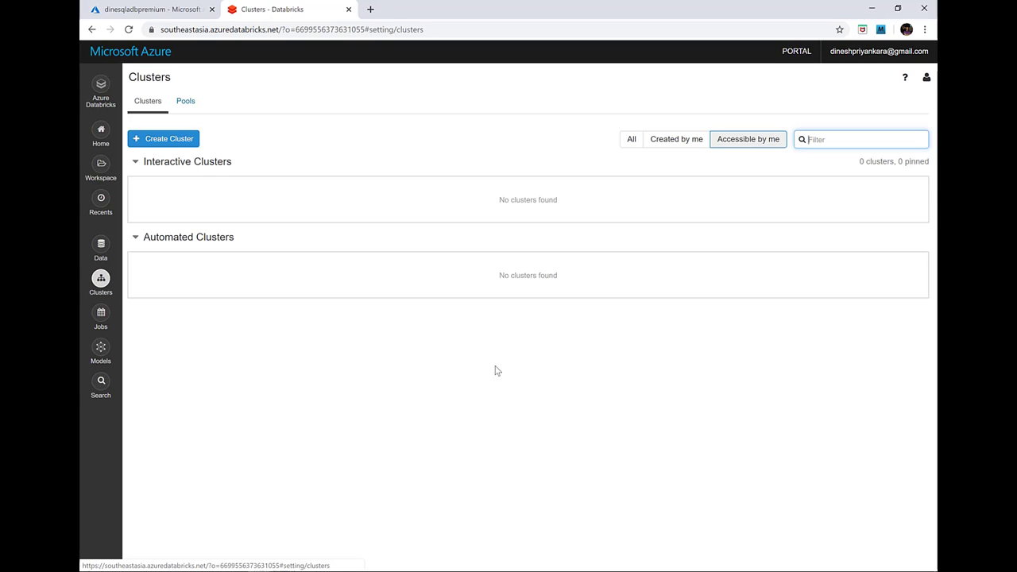
click(179, 139)
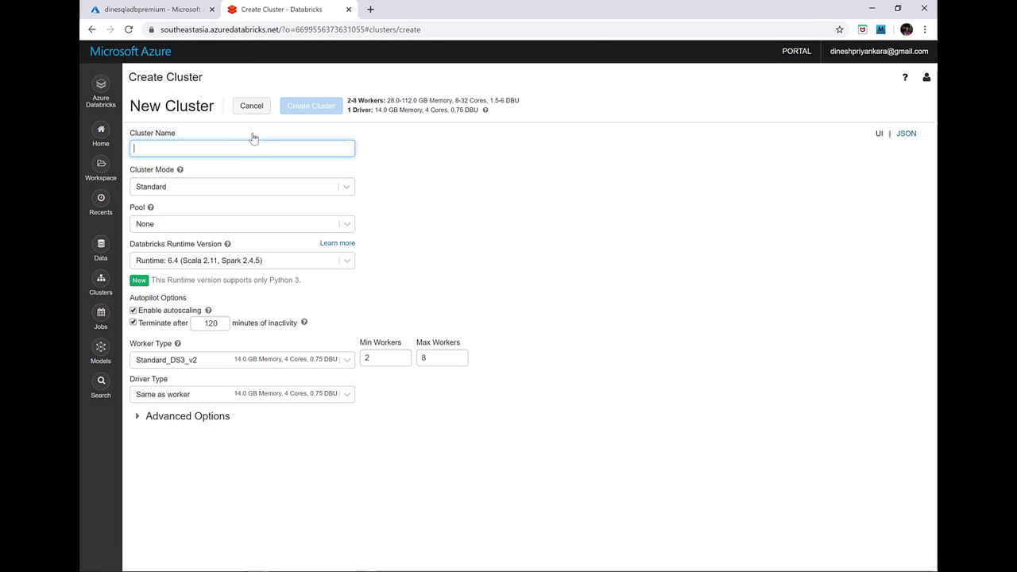
text(MyCluster)
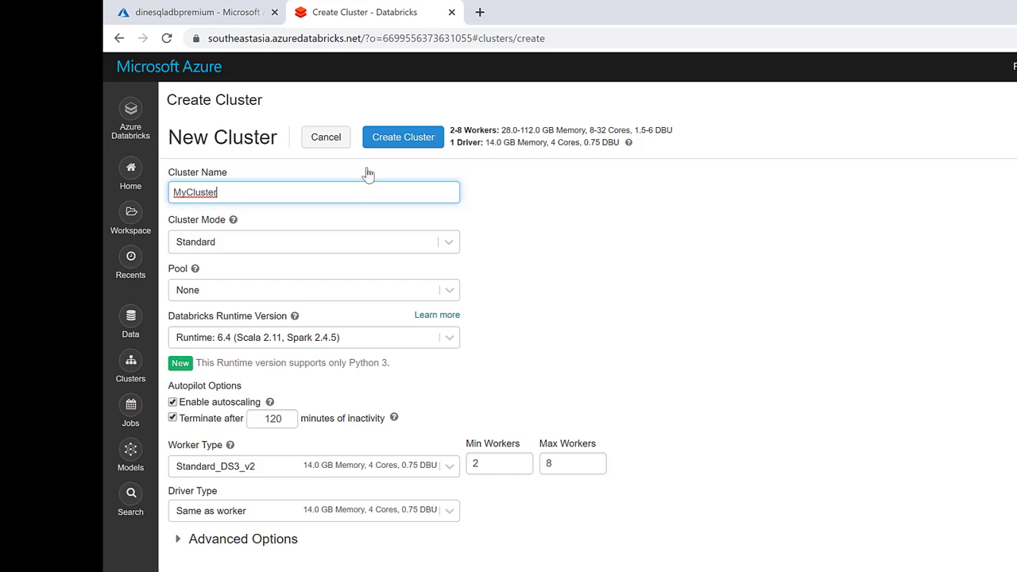
click(405, 137)
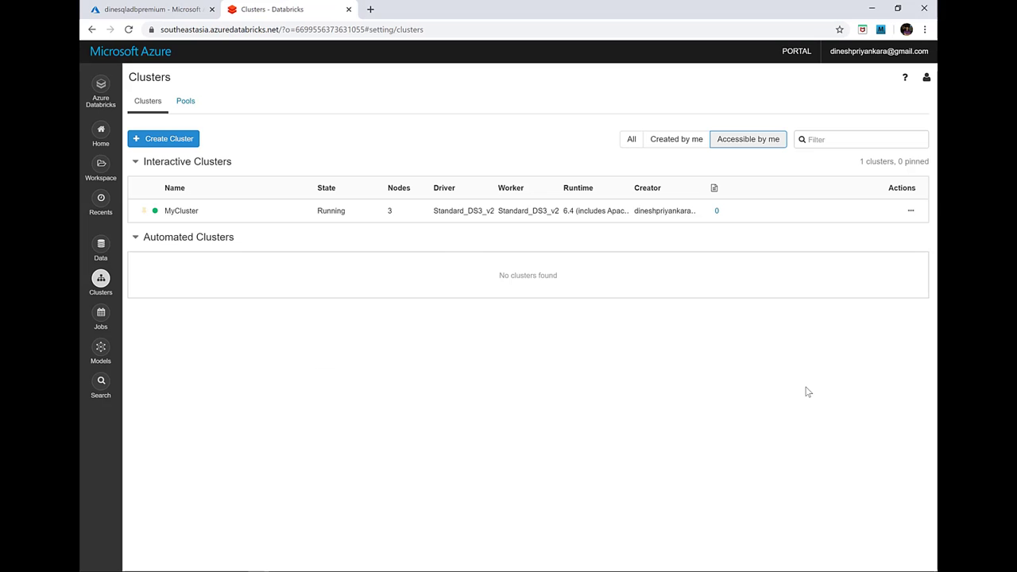
Create a Scala notebook named MyNotebook in the home folder, attached to MyCluster
click(100, 134)
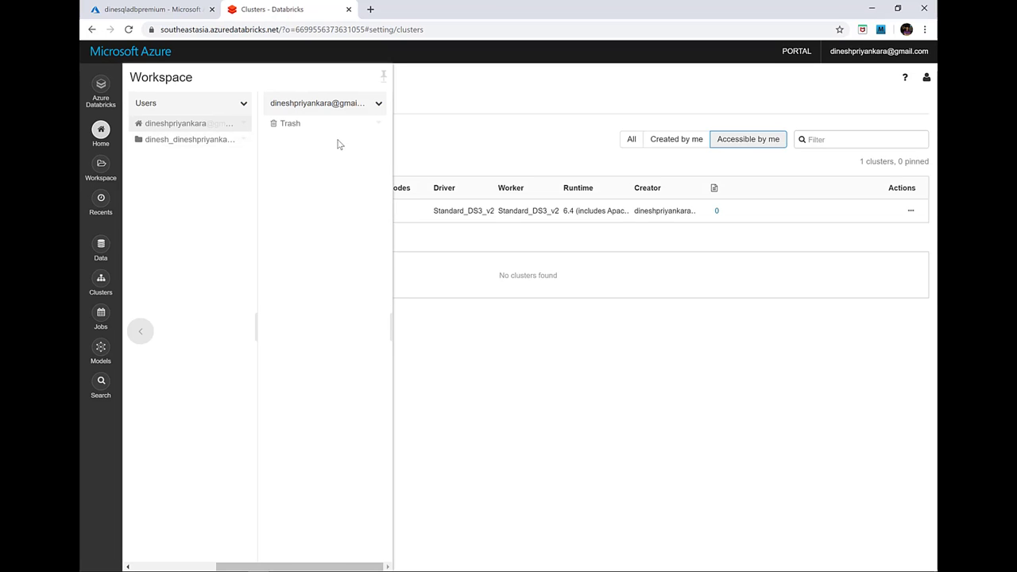
click(379, 104)
mouse_move(406, 124)
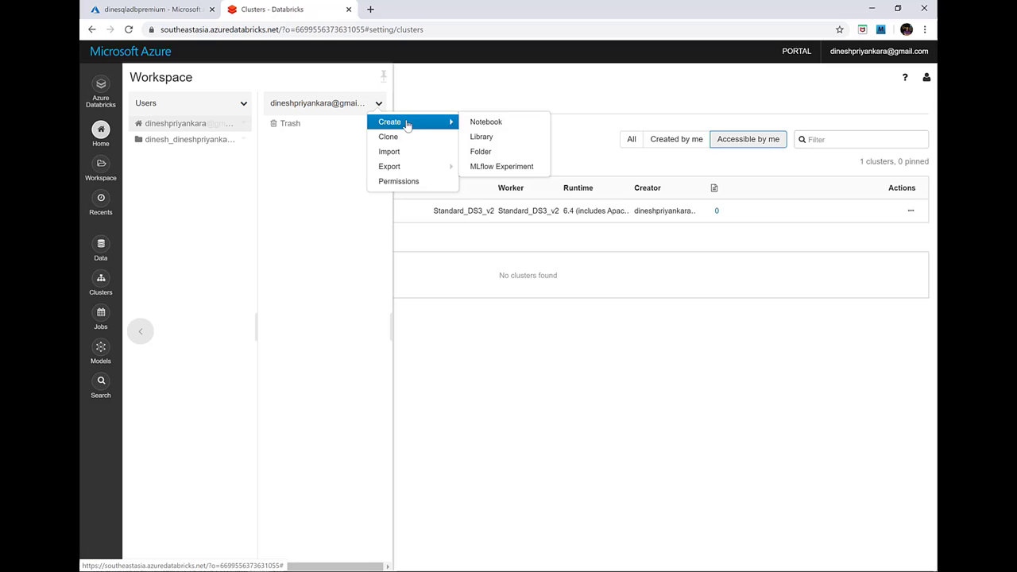
click(484, 123)
text(MyNotebook)
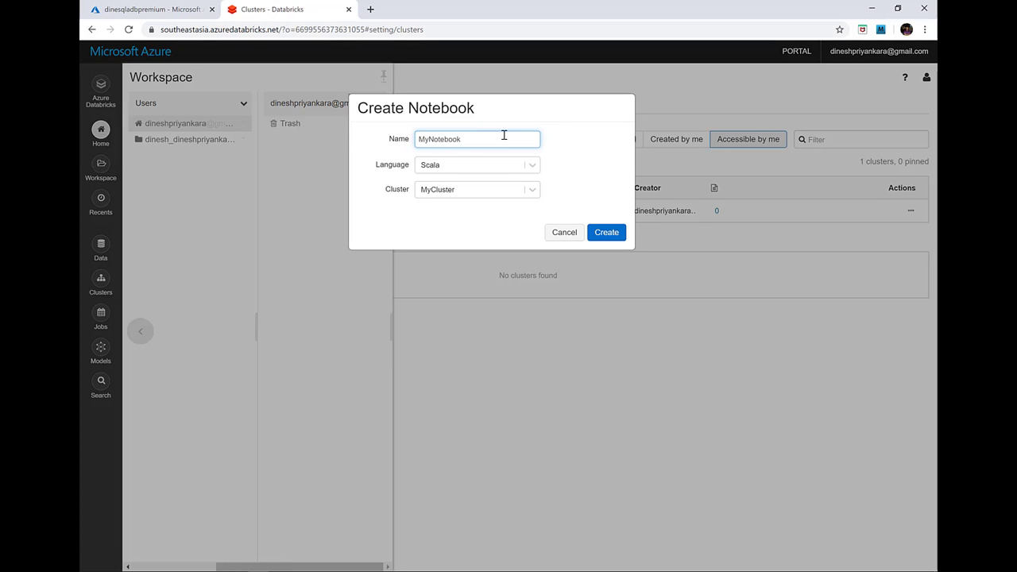
double_click(502, 136)
click(507, 168)
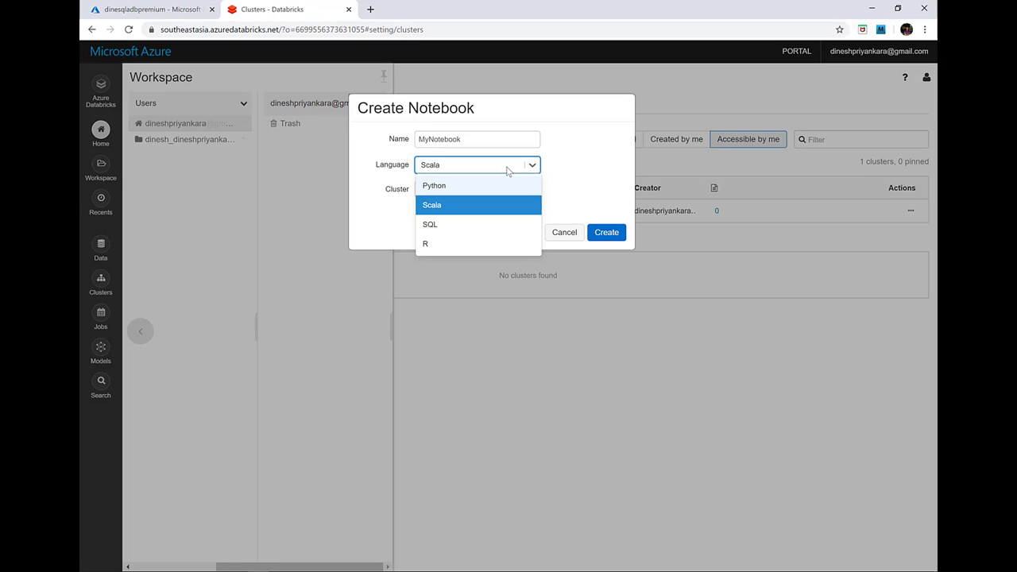
click(508, 168)
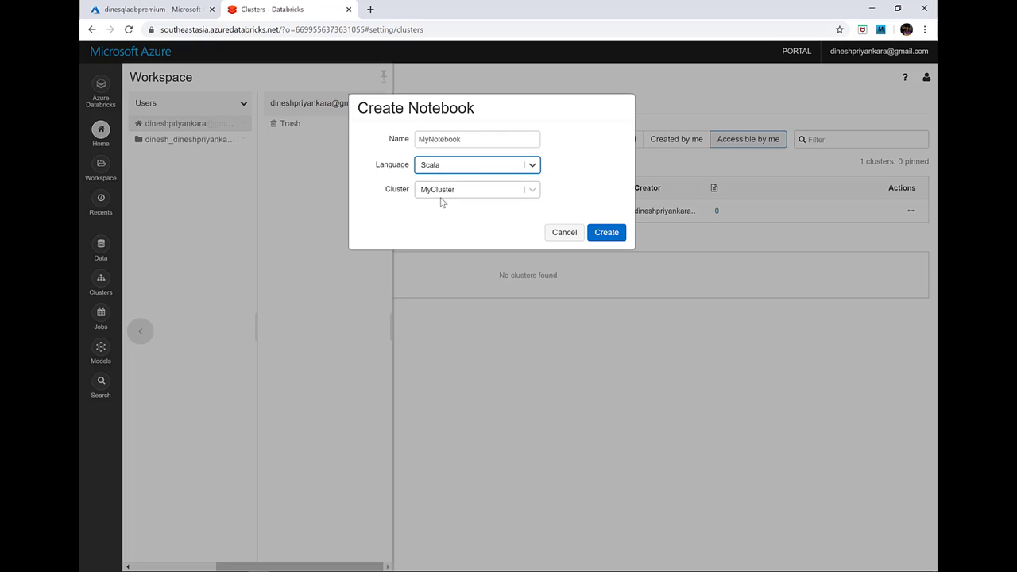
click(613, 235)
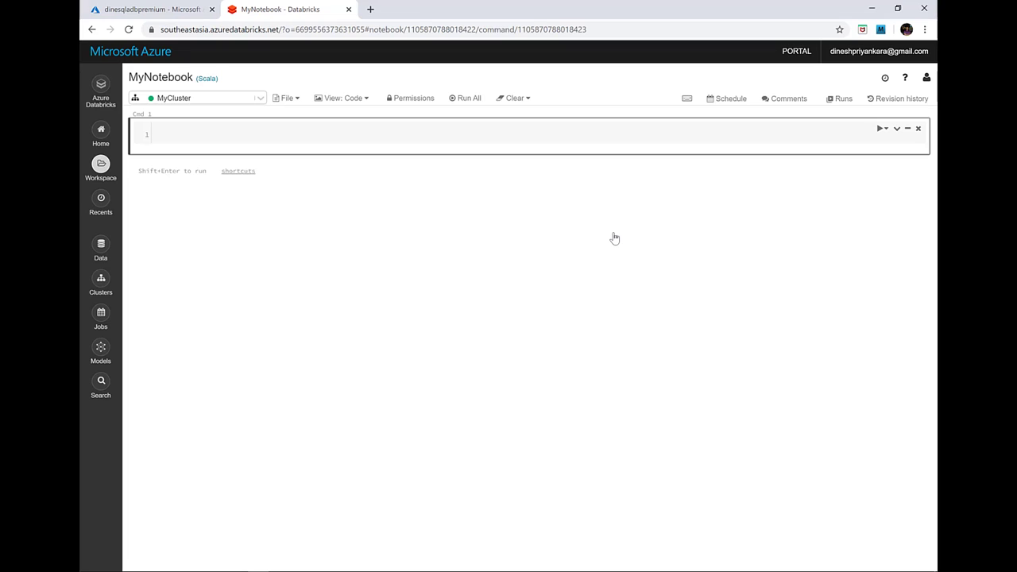
Paste the spark.conf.set OAuth settings with the client ID, client secret and token endpoint into the first cell and run it
key(ctrl+v)
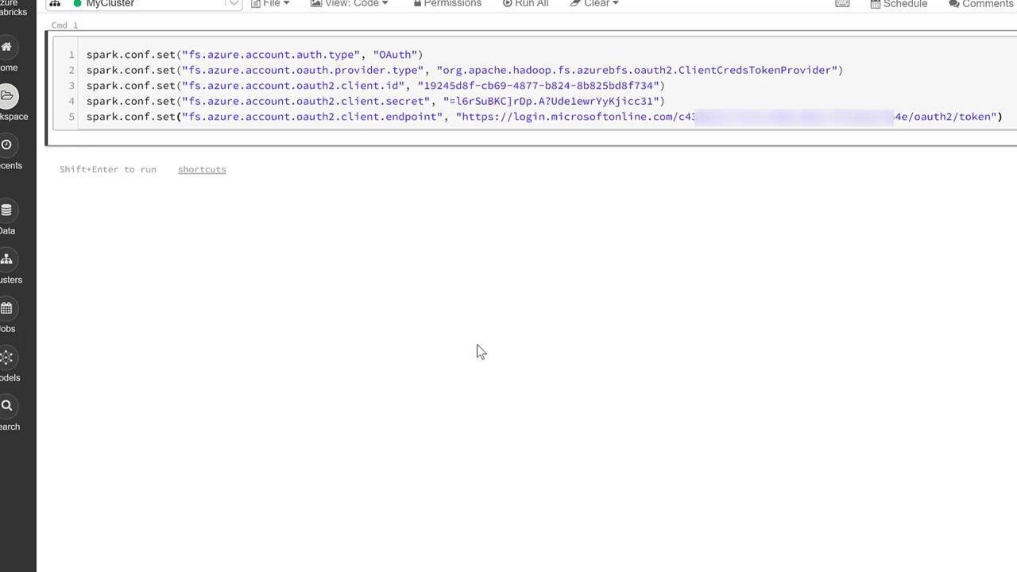
key(shift+Return)
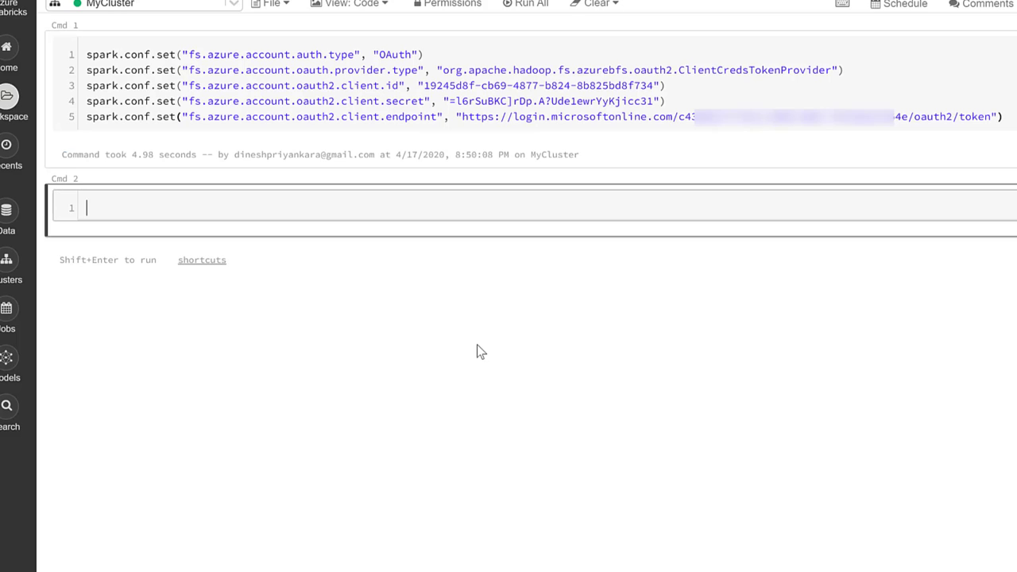
Paste a %sql CREATE TABLE statement for caller_accounts into the second cell, using CSV with the location native_data_02/master_data_02/caller_accounts.csv, and check the path
key(ctrl+v)
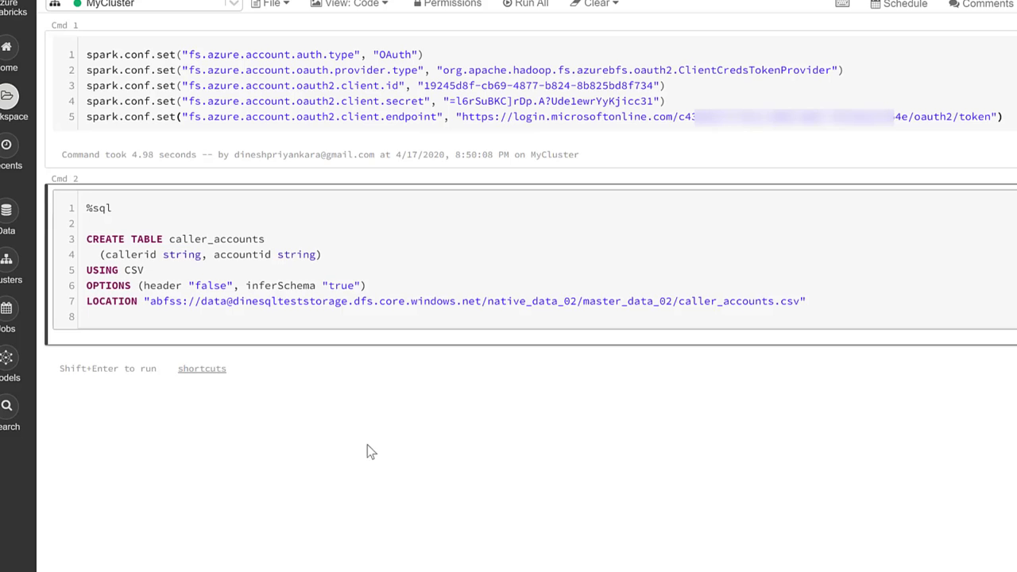
double_click(237, 238)
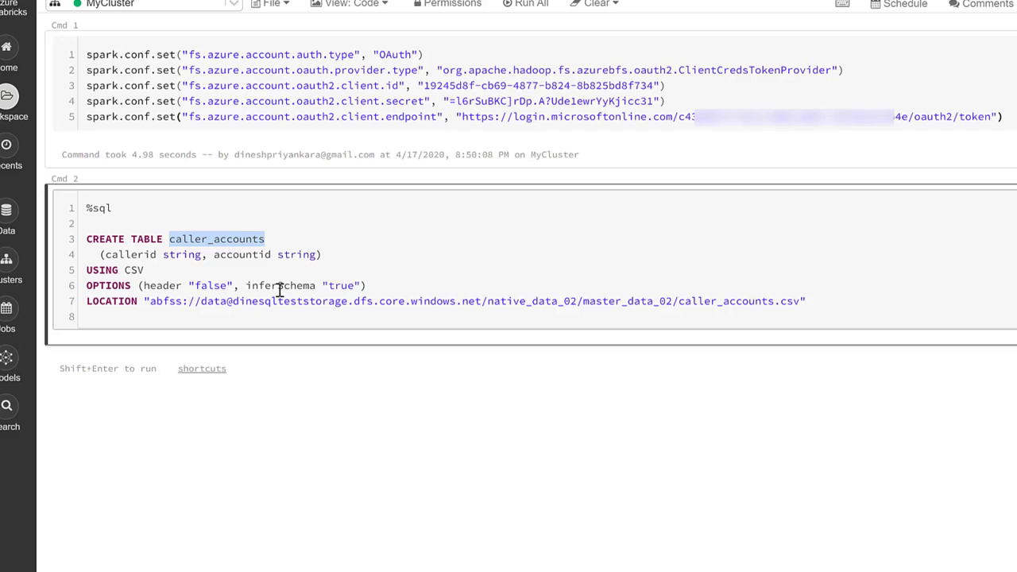
double_click(216, 302)
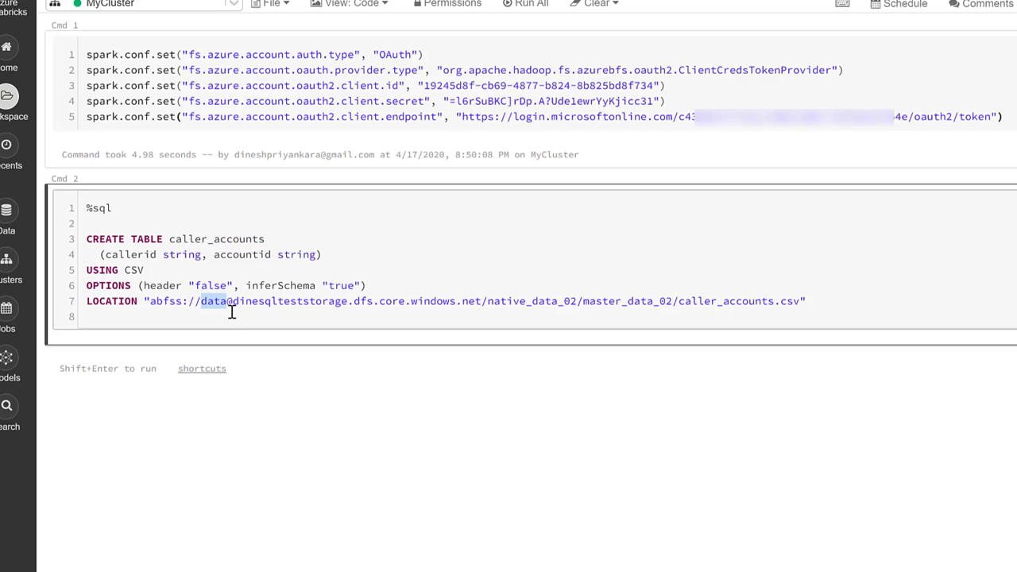
drag(482, 302, 571, 302)
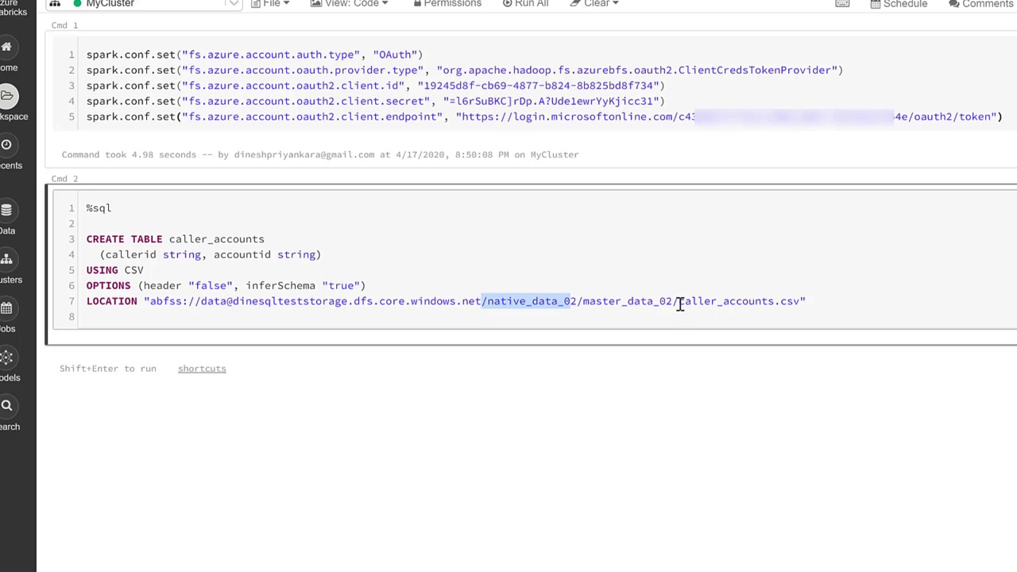
drag(677, 302, 800, 302)
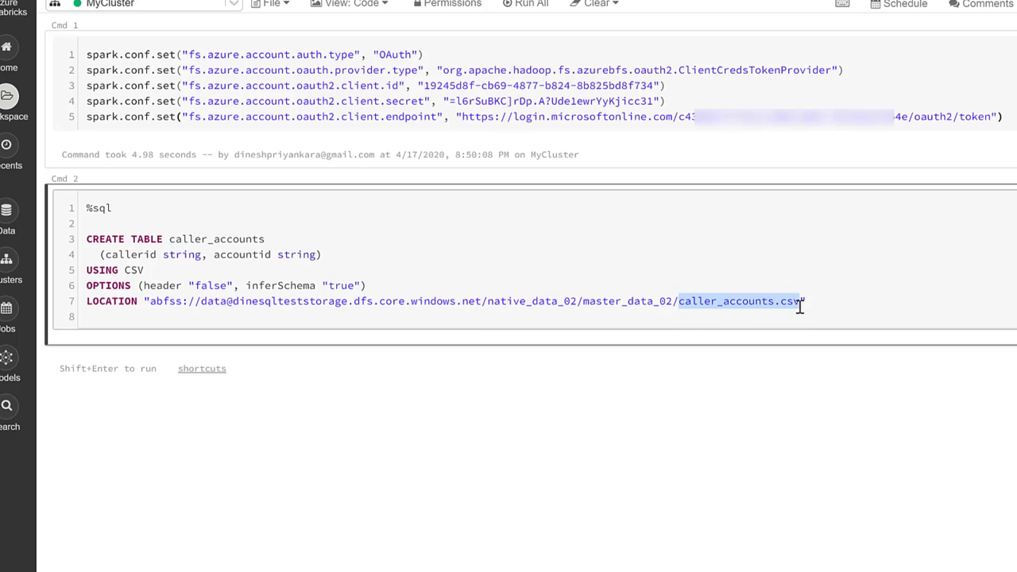
drag(487, 302, 673, 302)
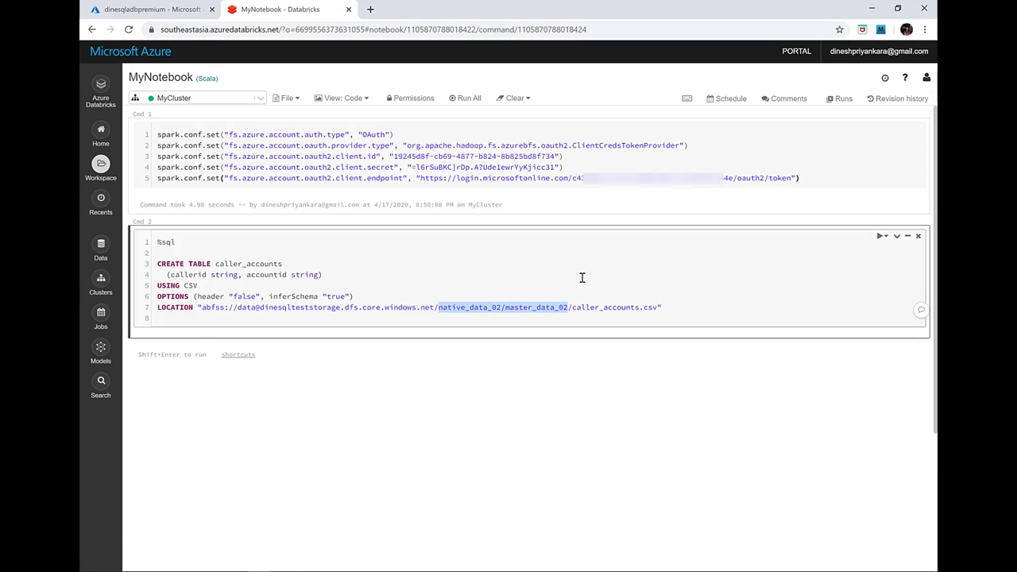
Switch to Azure Storage Explorer, look for caller_accounts.csv under native_data_02/master_data_02 in the data container, and return to the notebook
key(alt+Tab)
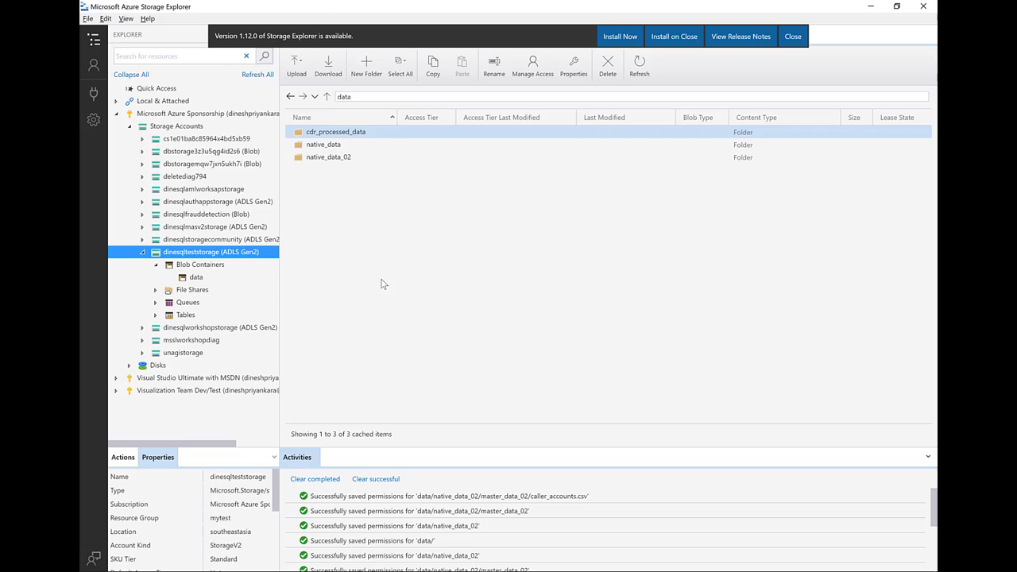
click(200, 278)
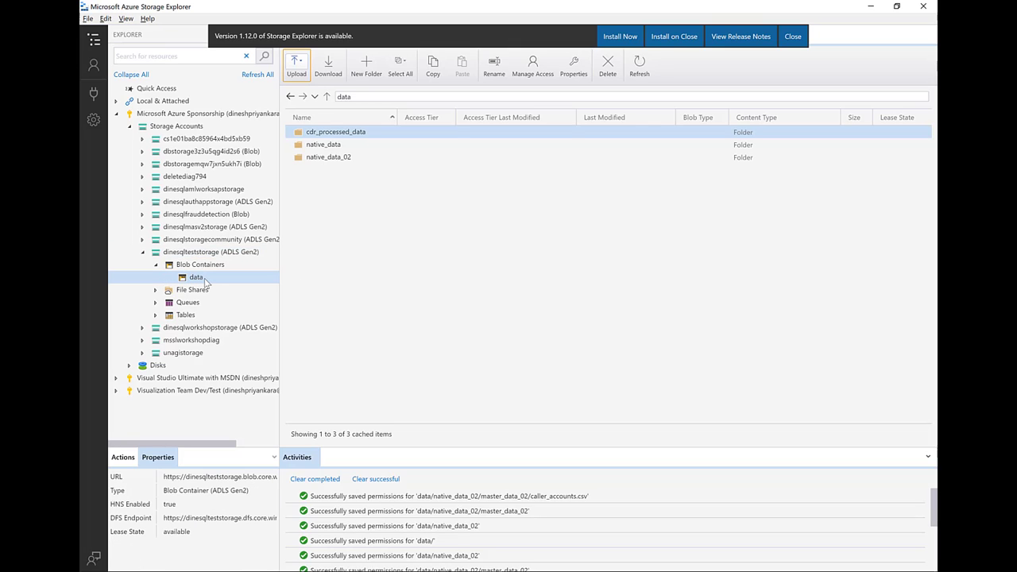
ctrl+click(334, 159)
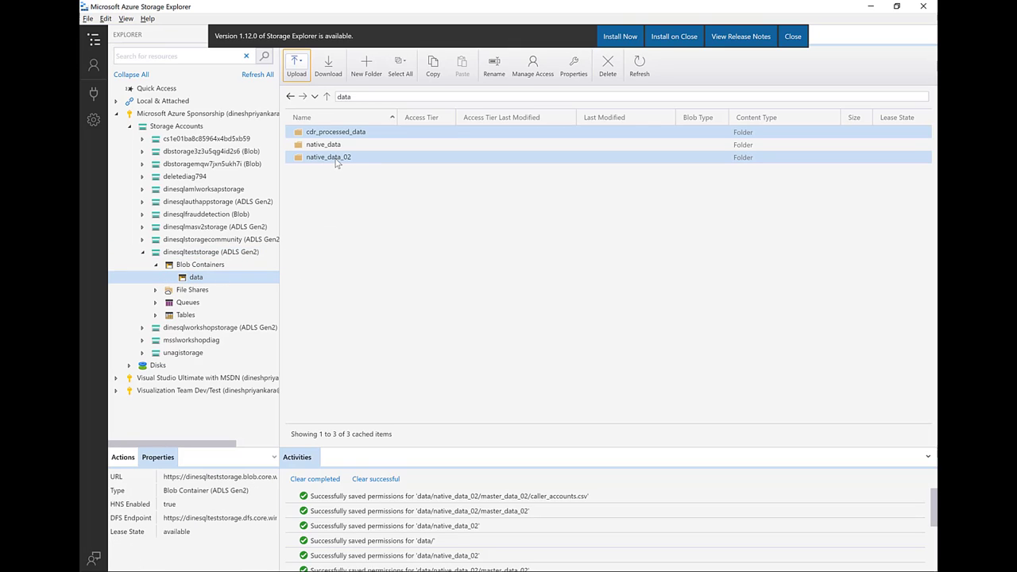
double_click(343, 158)
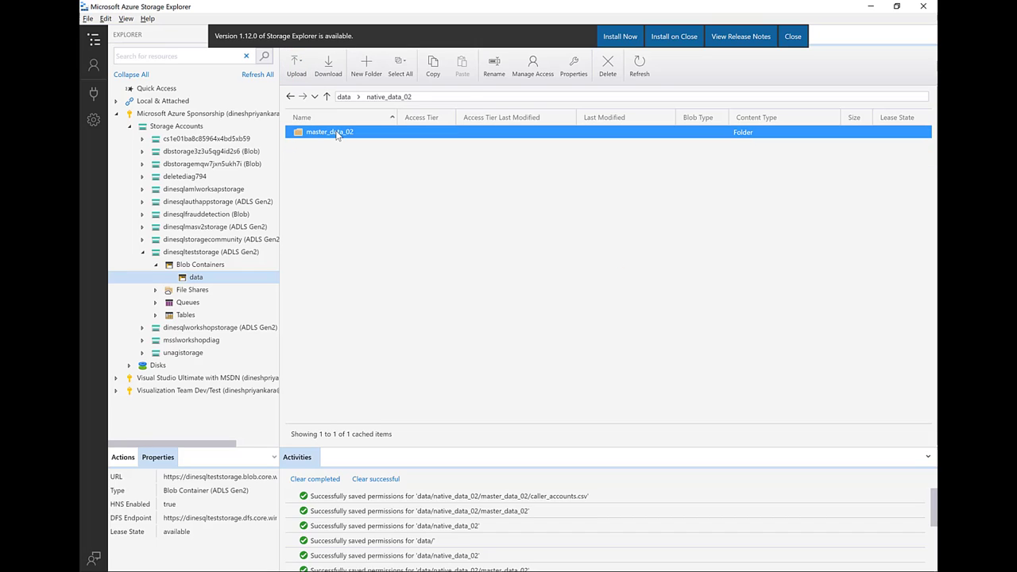
double_click(337, 134)
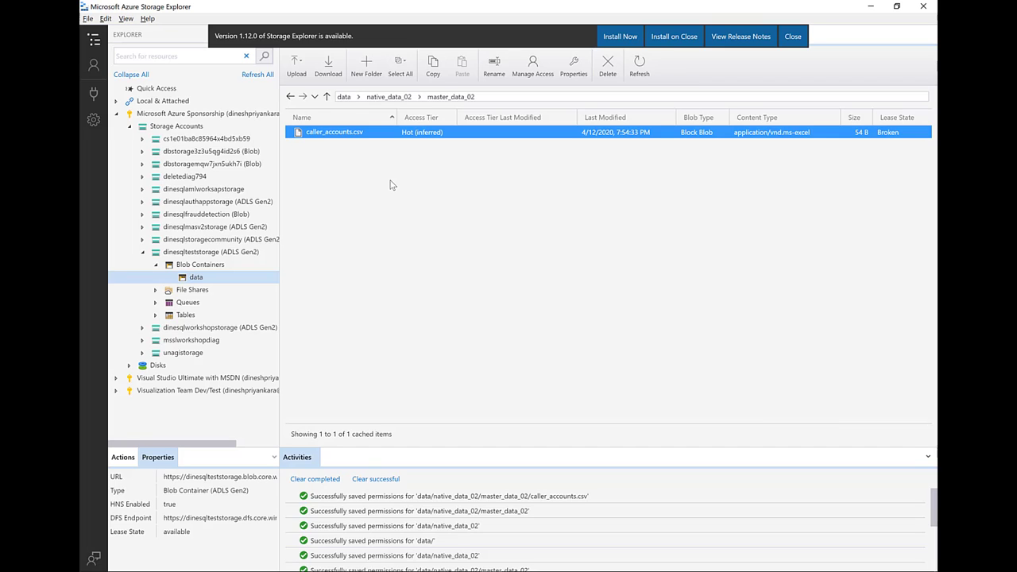
key(alt+Tab)
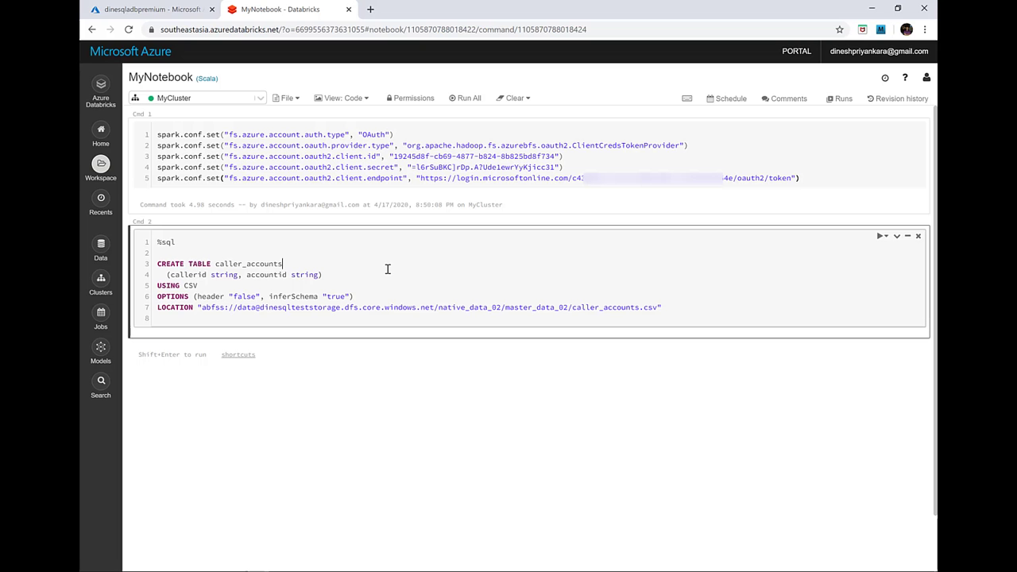
Run the CREATE TABLE cell for caller_accounts and review the container and file name in its location path
key(shift+Return)
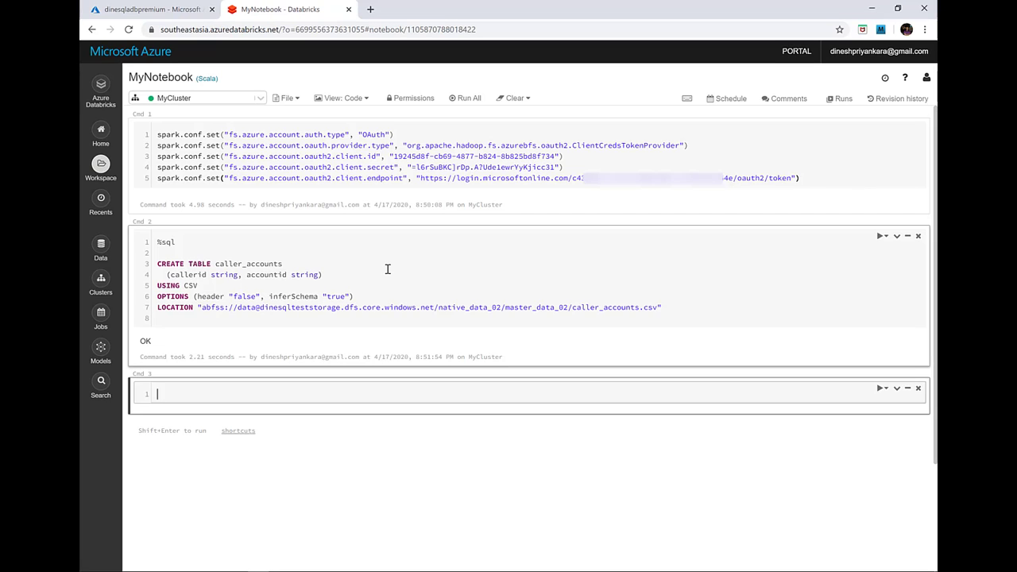
double_click(244, 307)
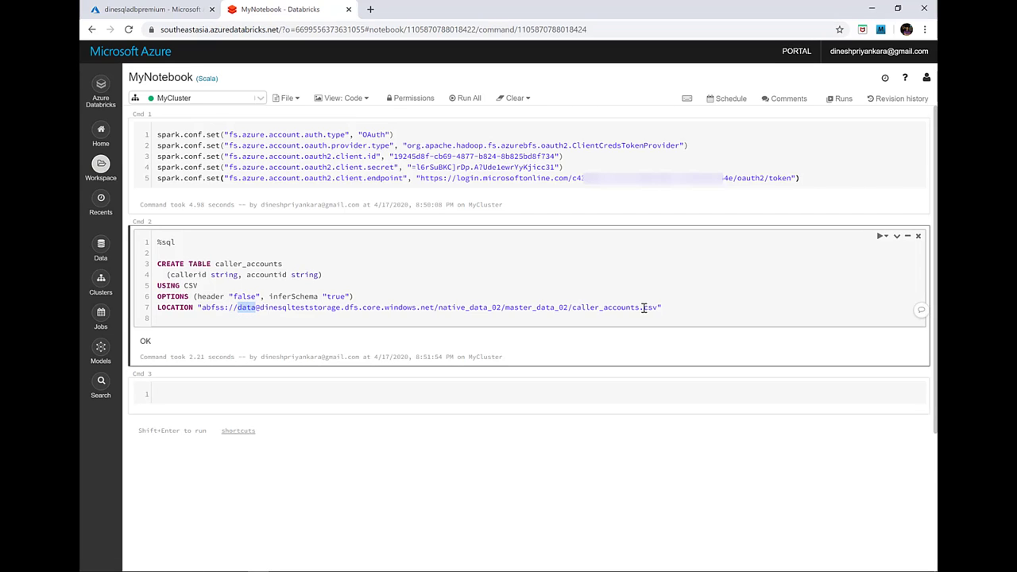
drag(659, 308, 569, 308)
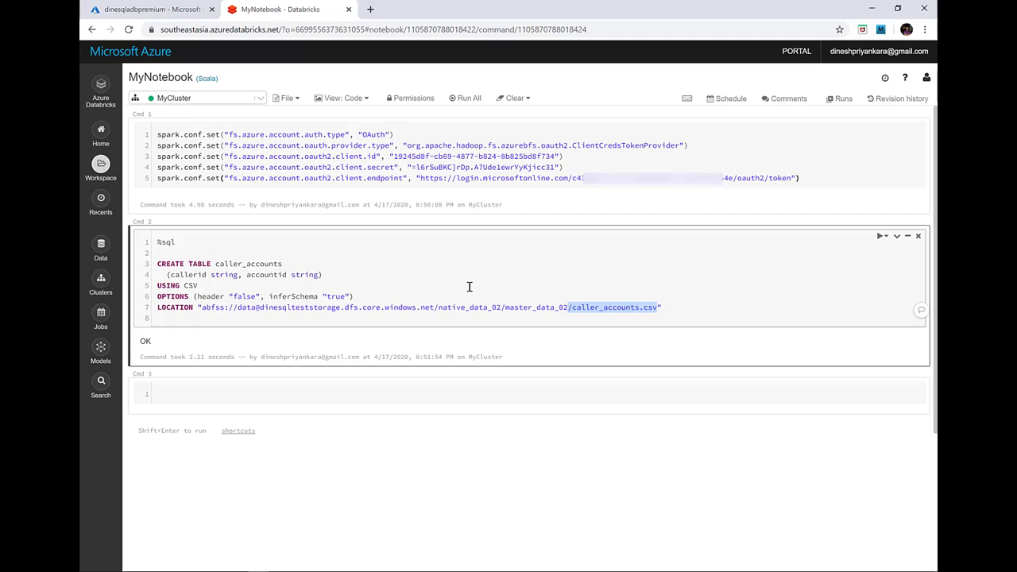
Query the table in the third cell by running %sql with select * from caller_accounts
click(206, 394)
text(%sql select * from caller_accounts)
key(shift+Return)
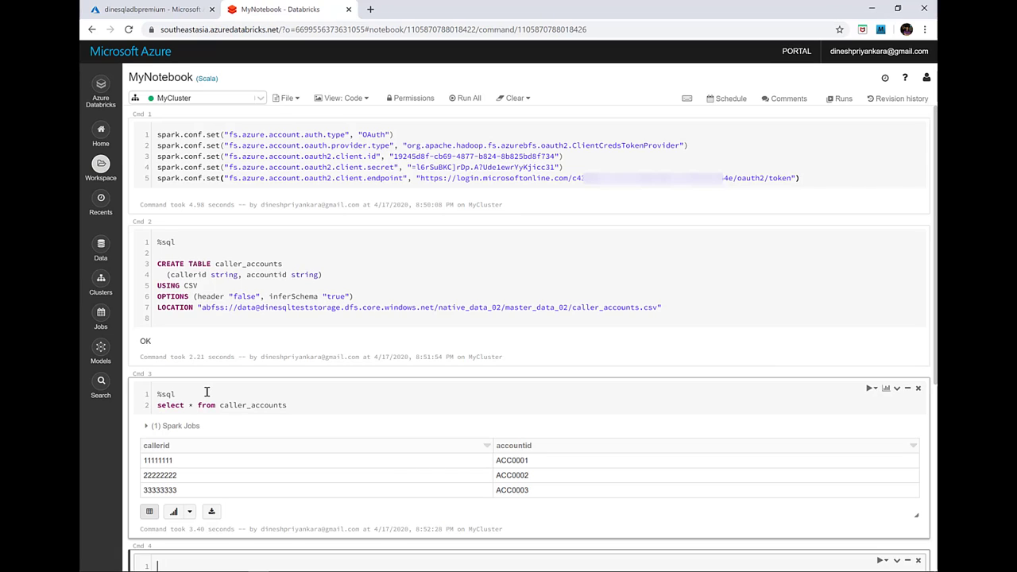
Return to dinesqladbpremium in the Azure portal and start a Contributor role assignment in its access control, selecting the first user as member
click(165, 11)
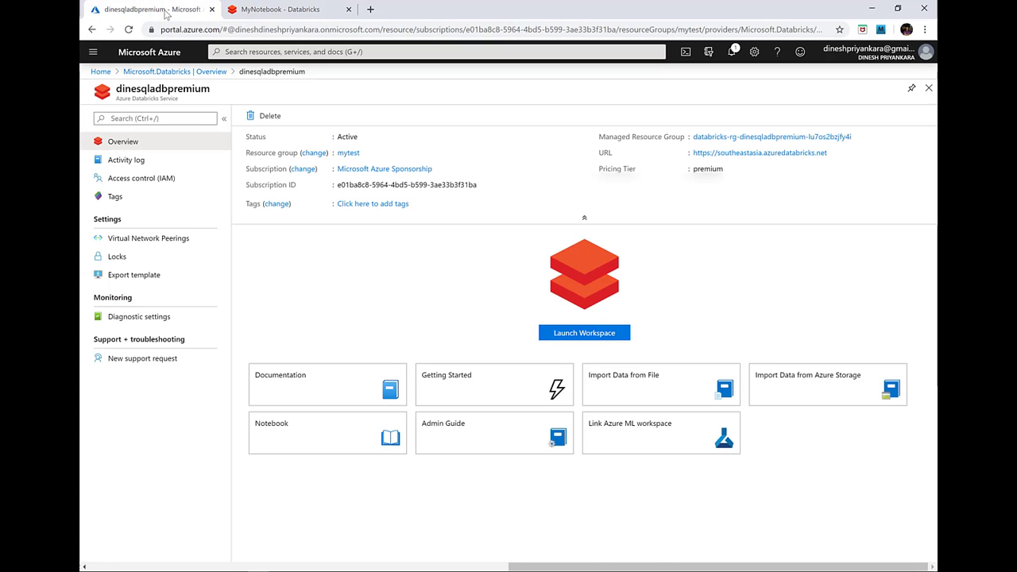
click(168, 183)
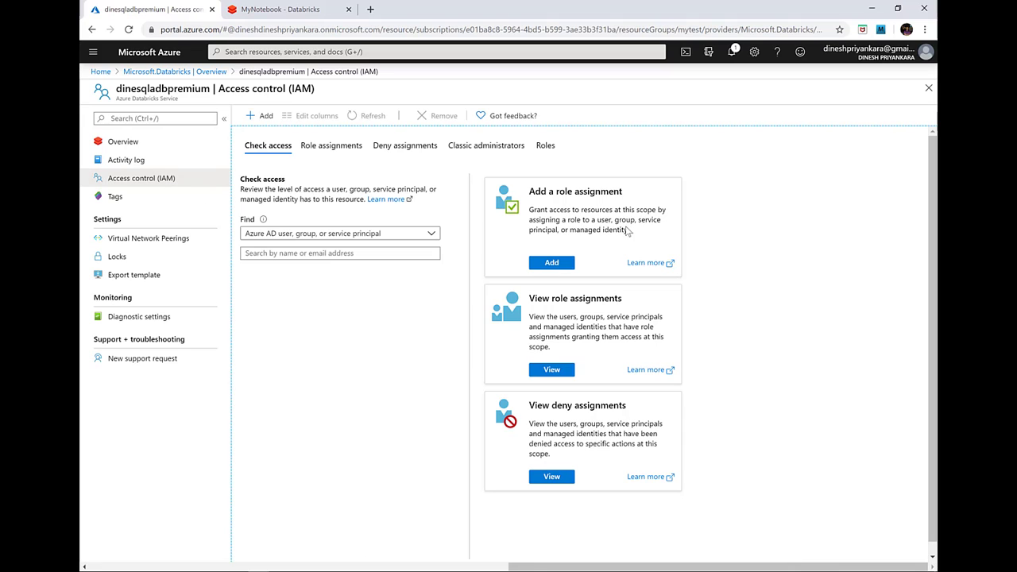
click(552, 263)
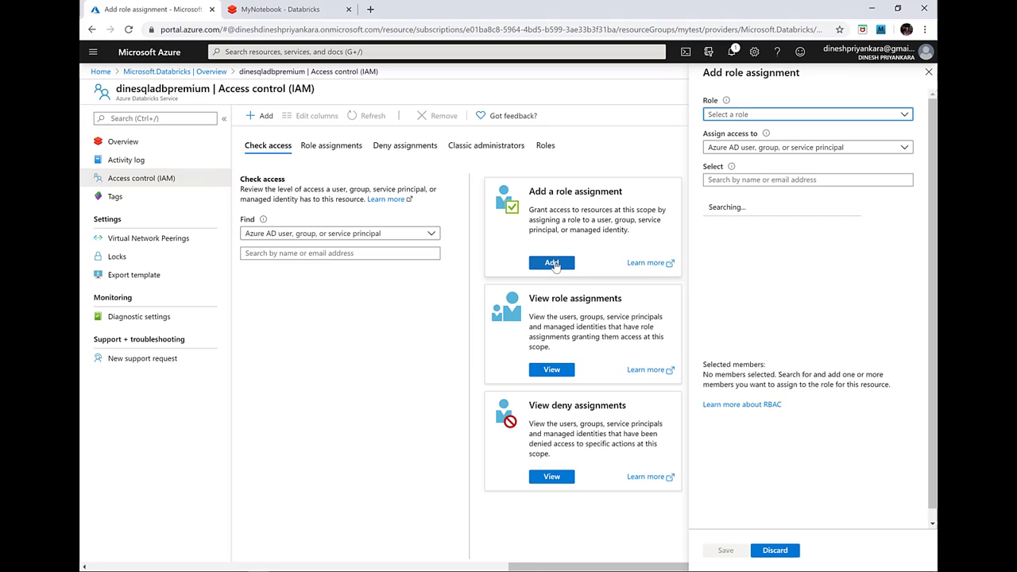
click(782, 115)
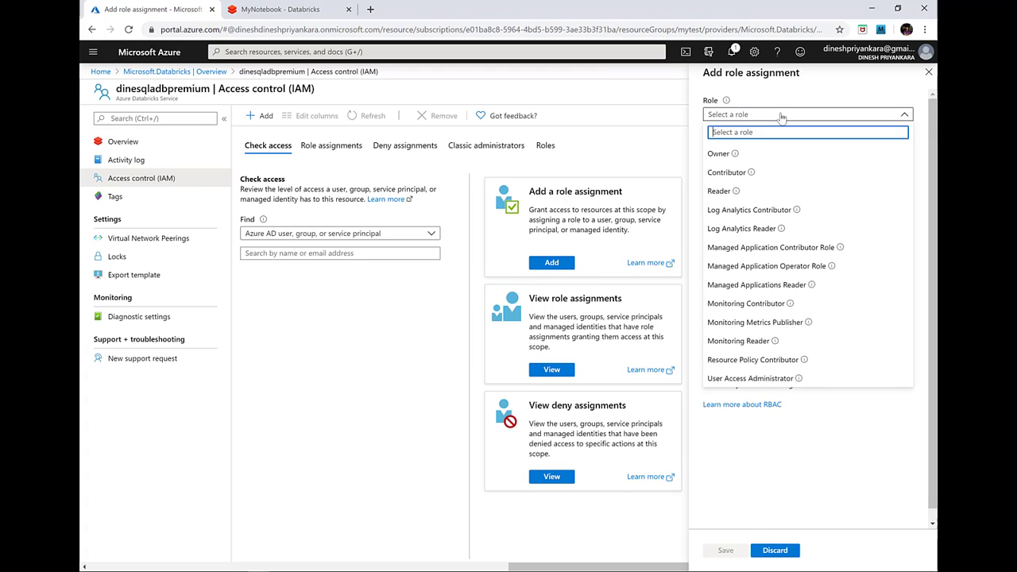
click(756, 172)
click(799, 180)
text(jane)
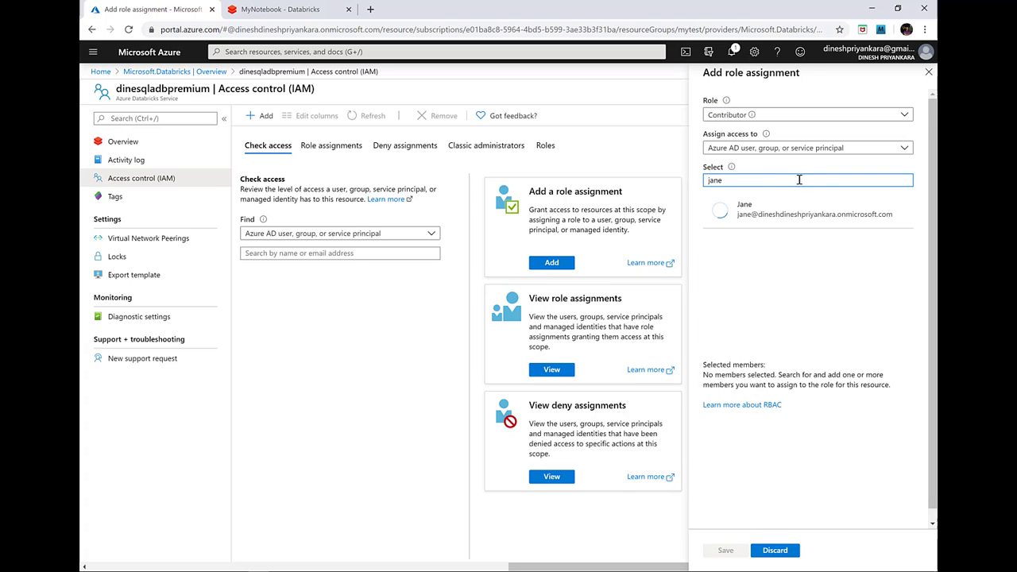
click(795, 213)
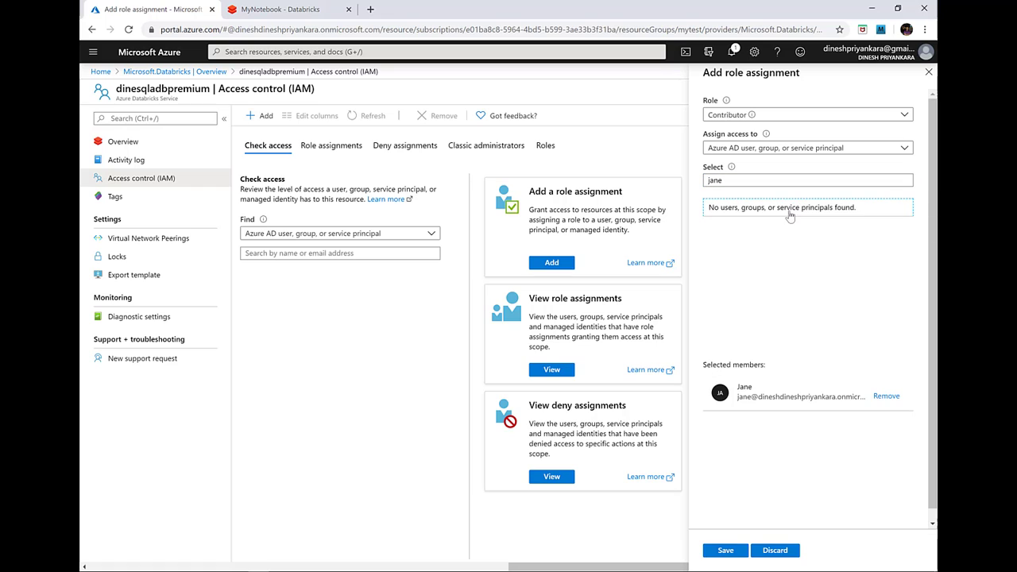
Add the second user as a member of the Contributor assignment, save it and view the role assignments
drag(766, 179, 687, 185)
text(jack)
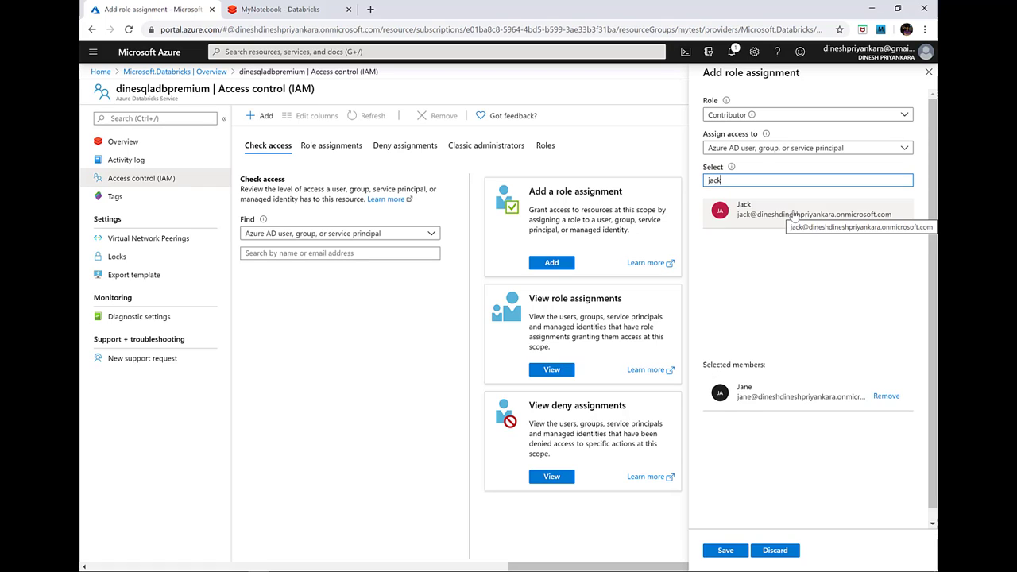
click(794, 213)
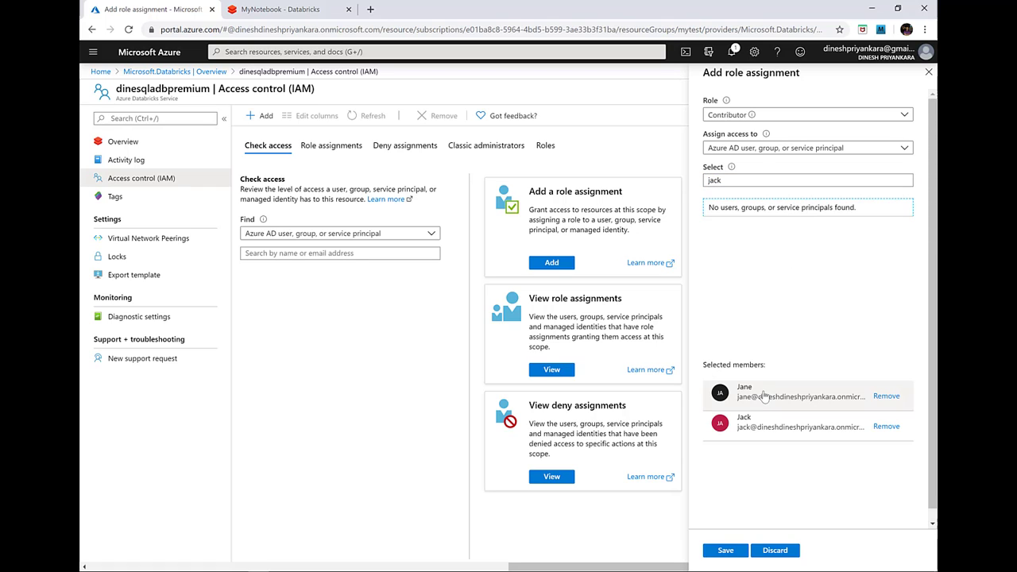
click(725, 549)
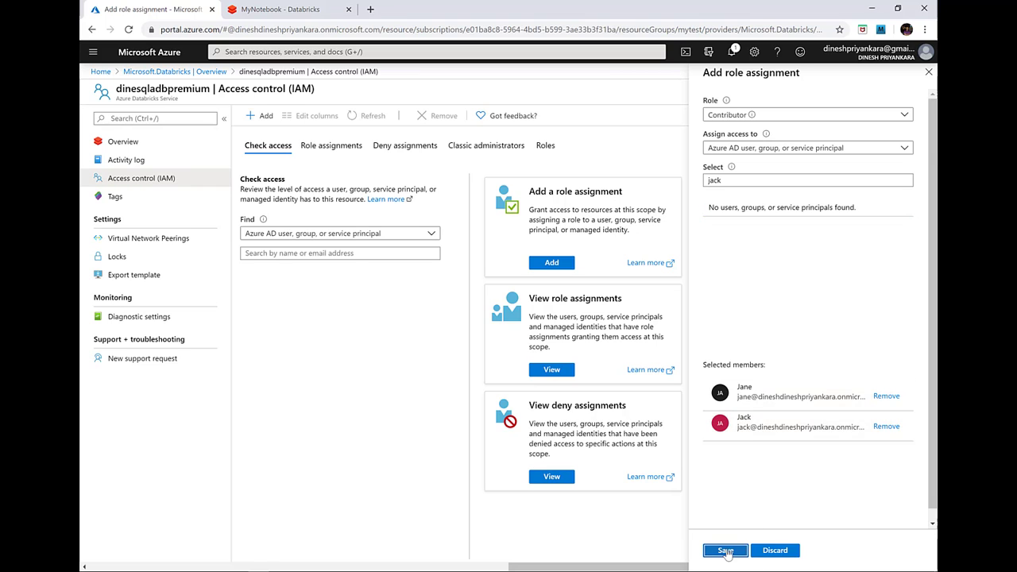
click(550, 370)
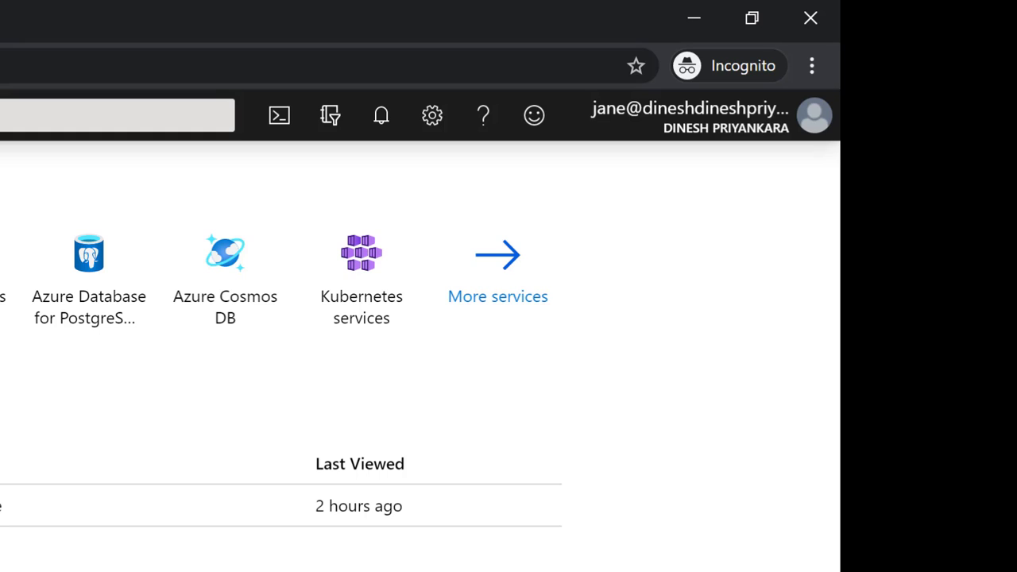
In the incognito window signed in as the first added user, launch the dinesqladbpremium workspace and check the tables of the default database
click(195, 137)
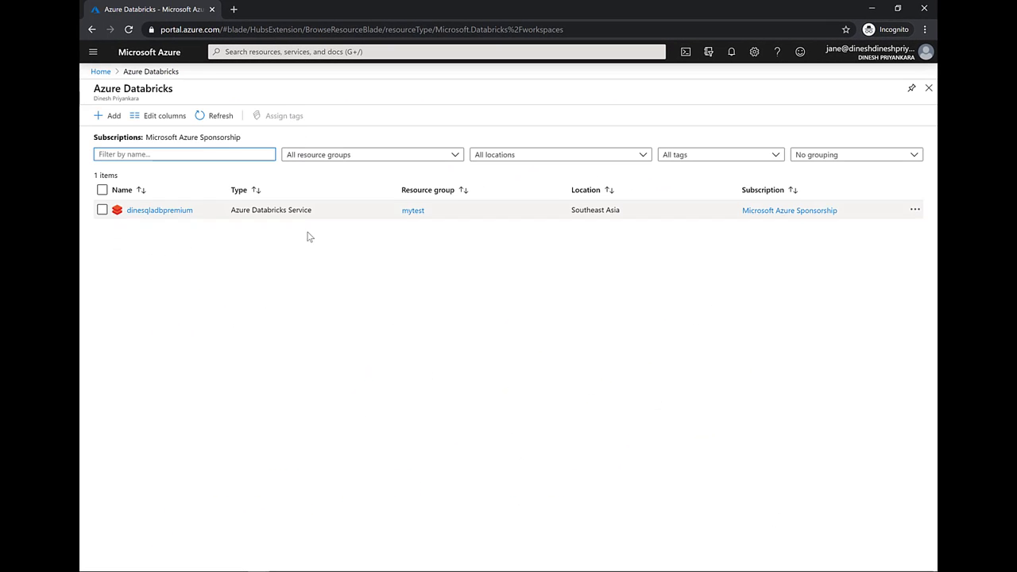
click(175, 209)
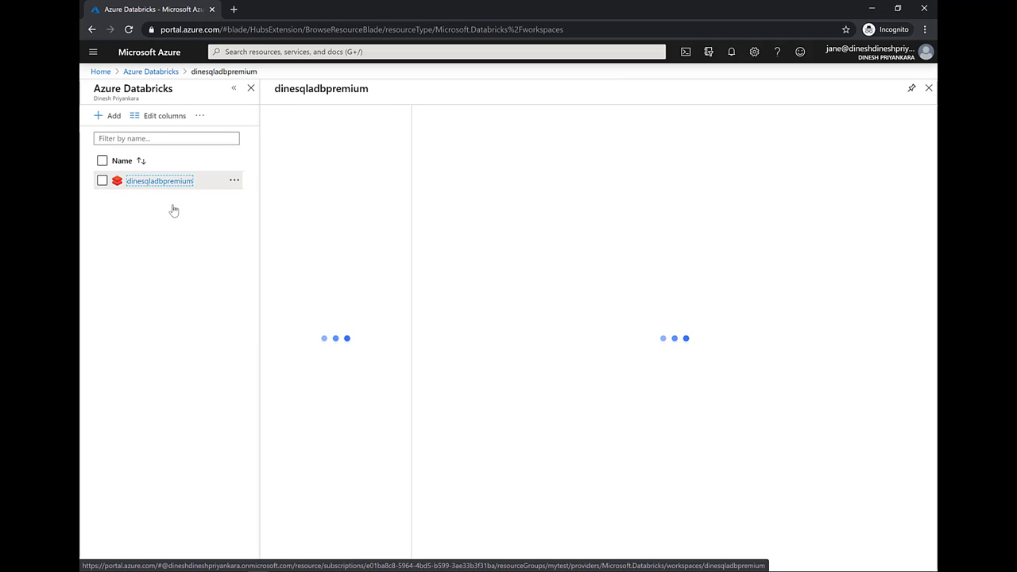
click(691, 380)
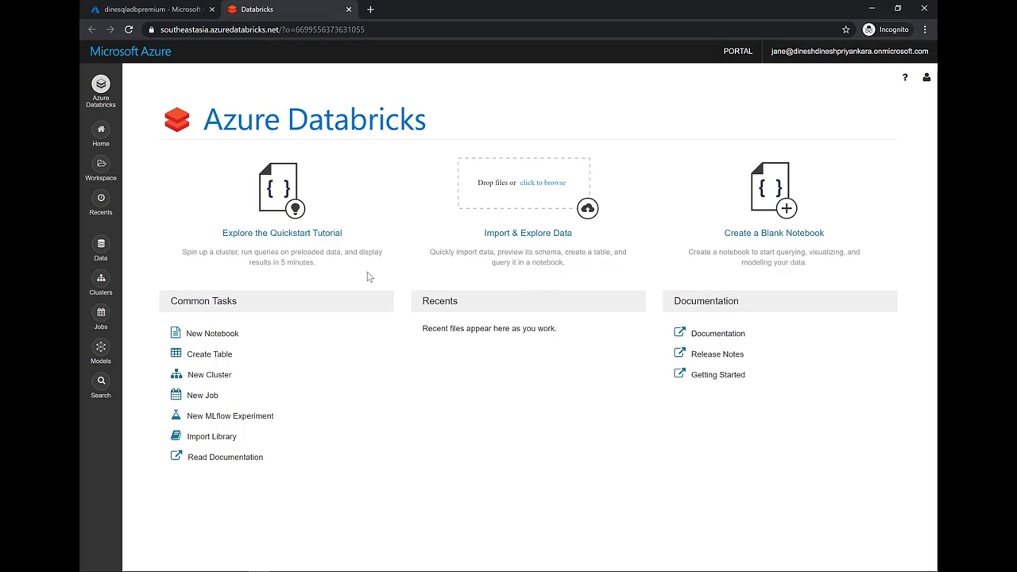
click(101, 246)
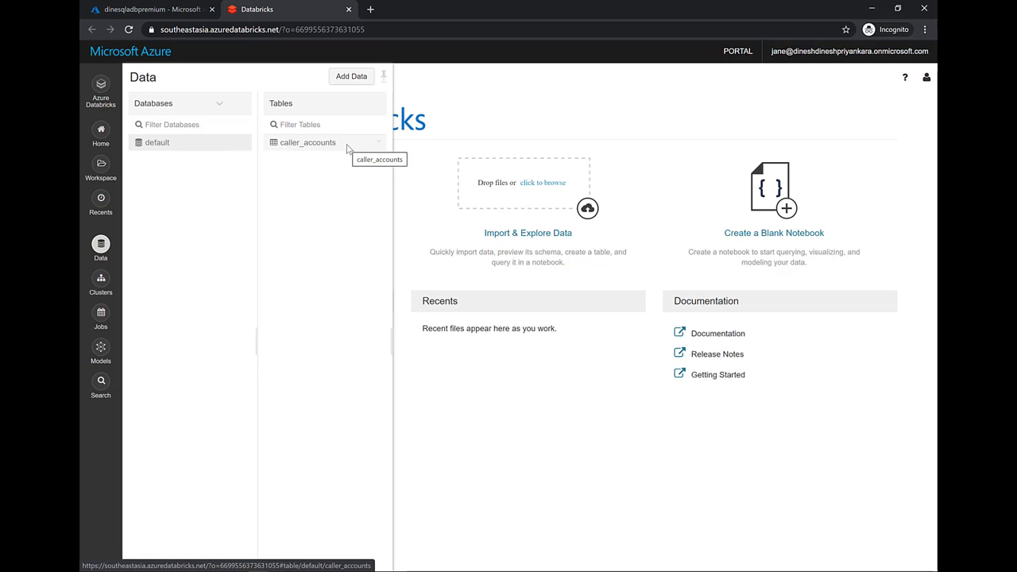
Create a SQL notebook in the signed-in user's home folder, named with their first name plus _Notebook and attached to MyCluster
click(100, 136)
click(380, 105)
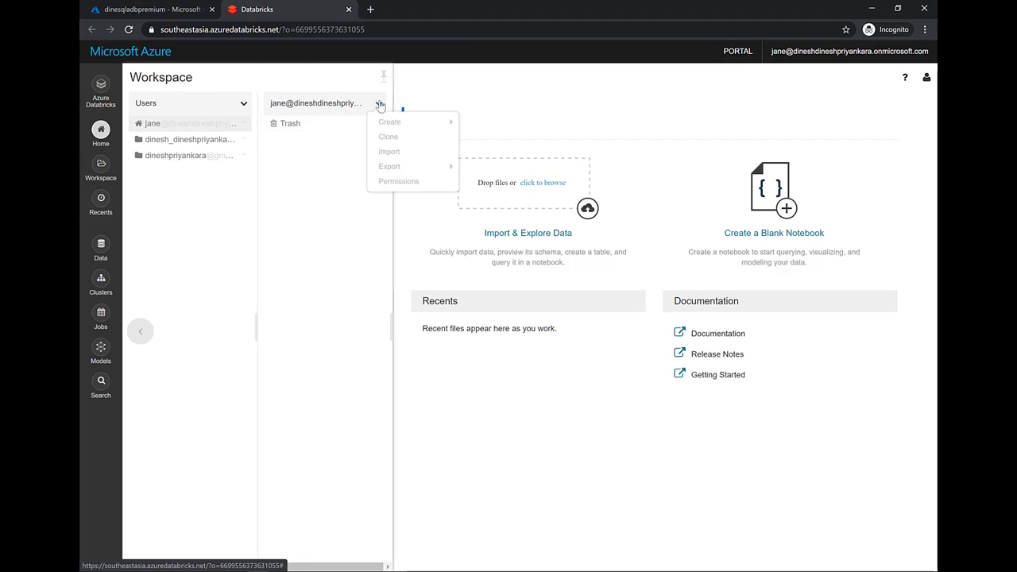
mouse_move(393, 121)
click(491, 121)
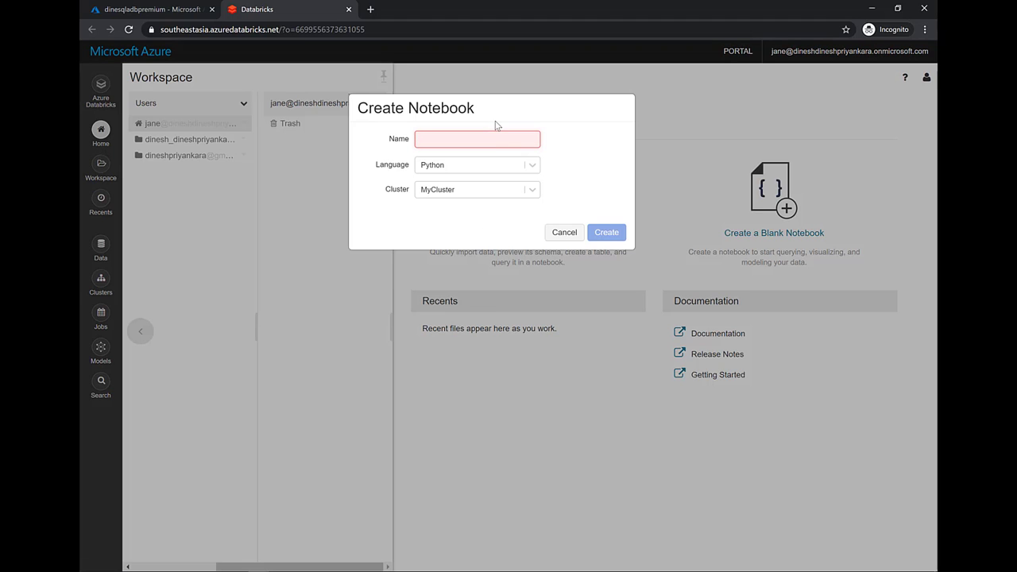
text(Jane_)
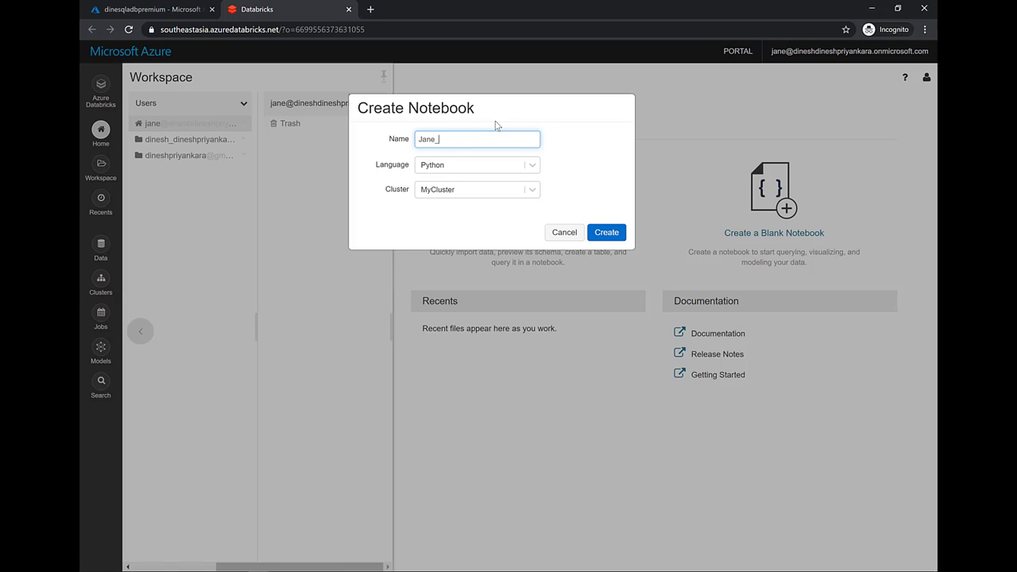
text(Notebook)
click(533, 166)
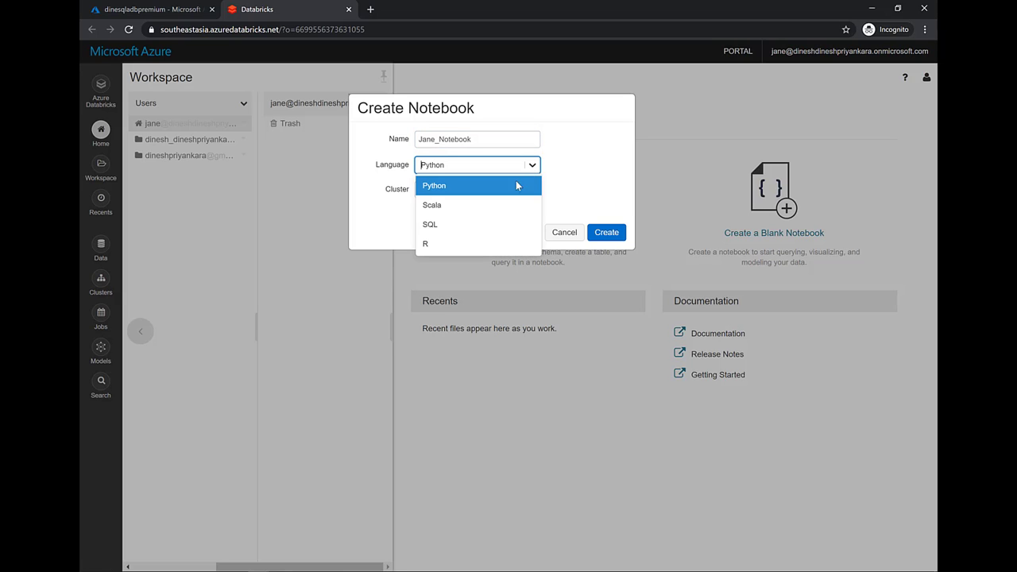
click(486, 227)
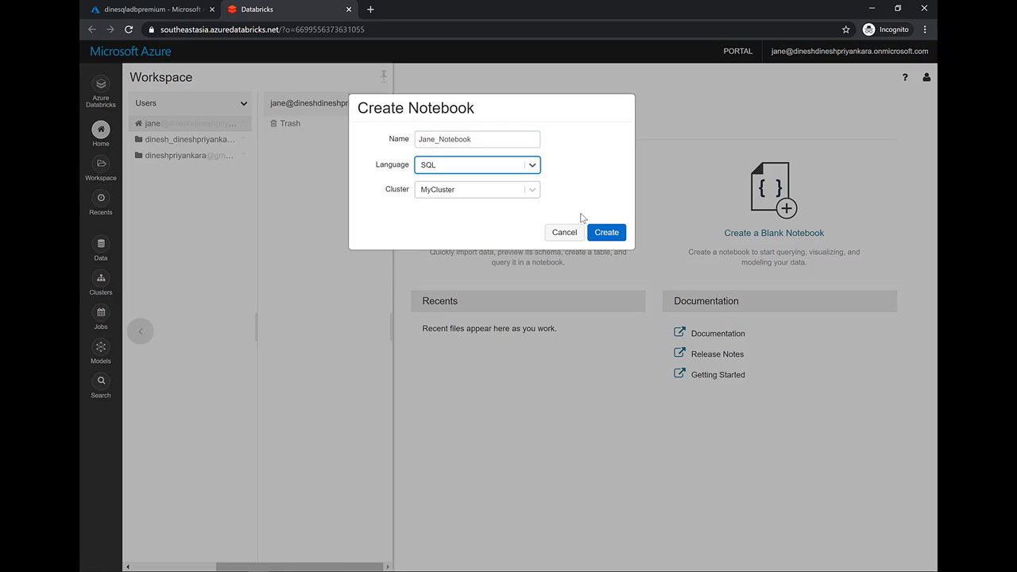
click(604, 233)
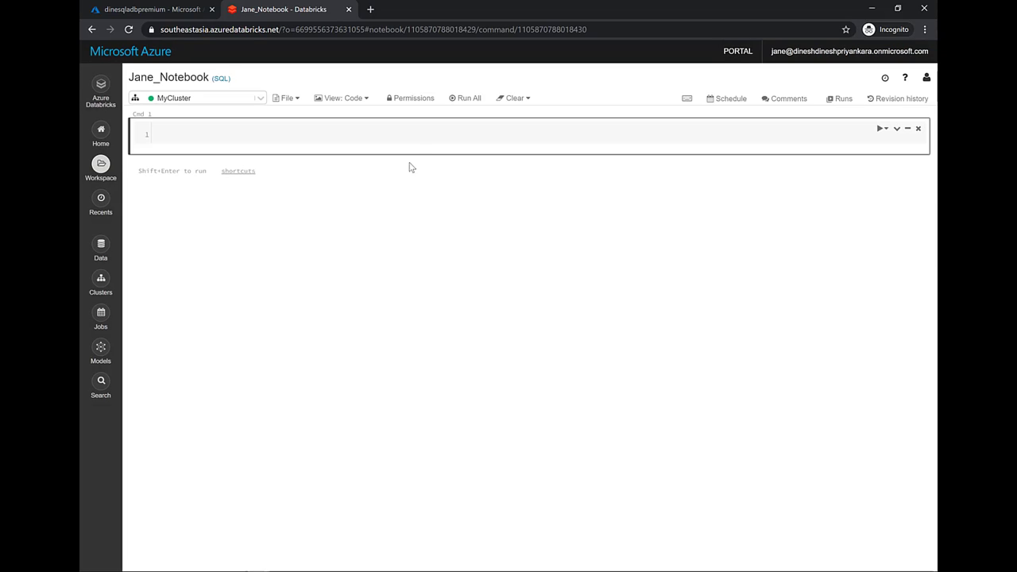
Run select * from caller_accounts in the new notebook's first cell and expand the details of its output message
click(423, 131)
text(* caller_accounts)
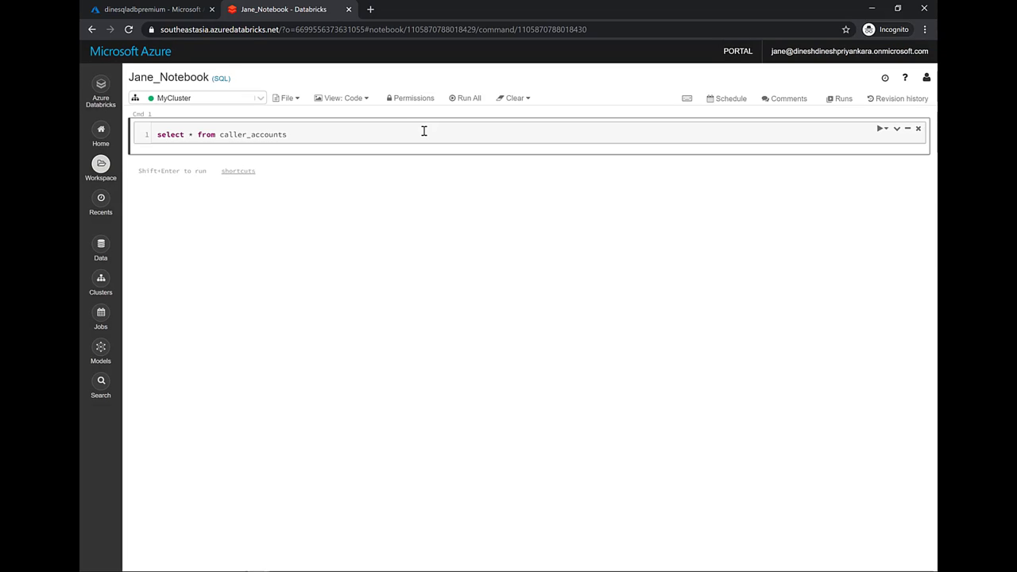
key(shift+Return)
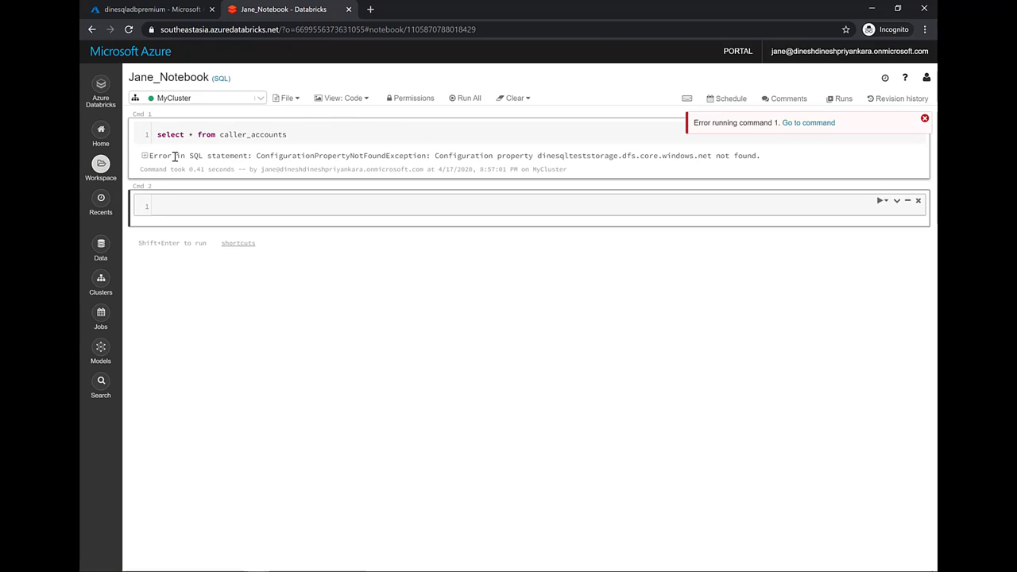
click(144, 156)
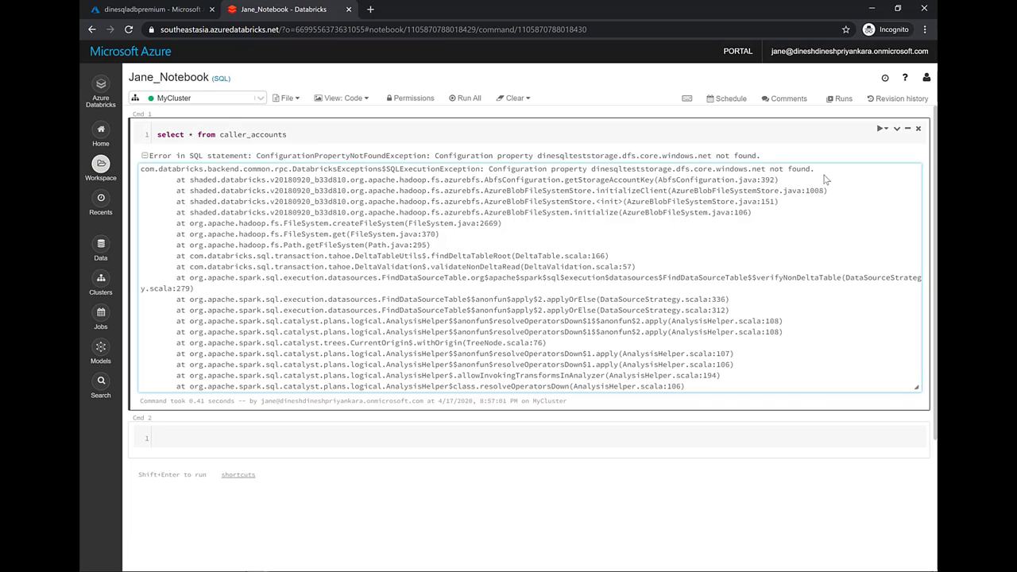
Switch to Azure Storage Explorer and grant the first added user Execute access on the data container of dinesqlteststorage
key(alt+Tab)
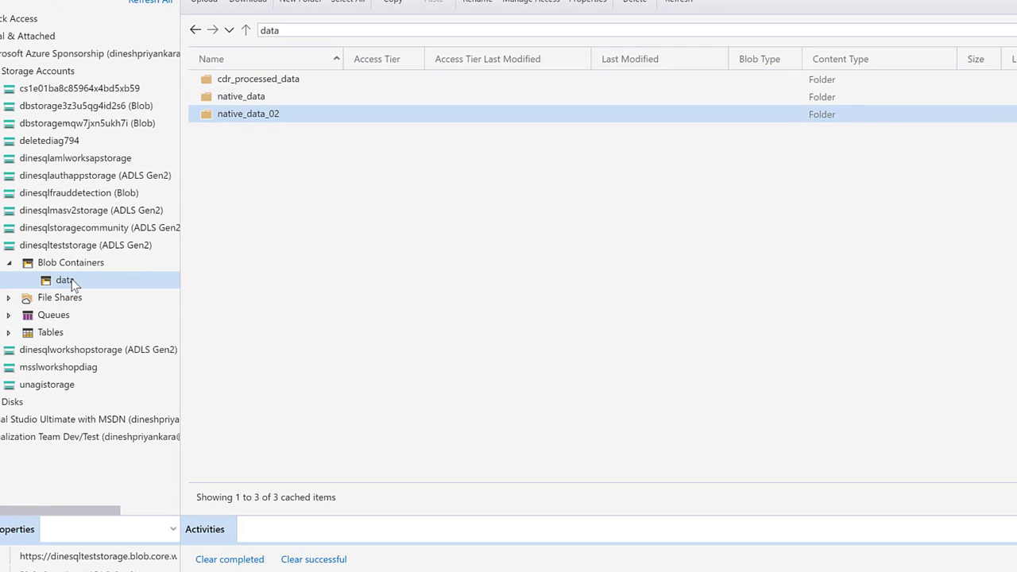
right_click(71, 284)
key(Escape)
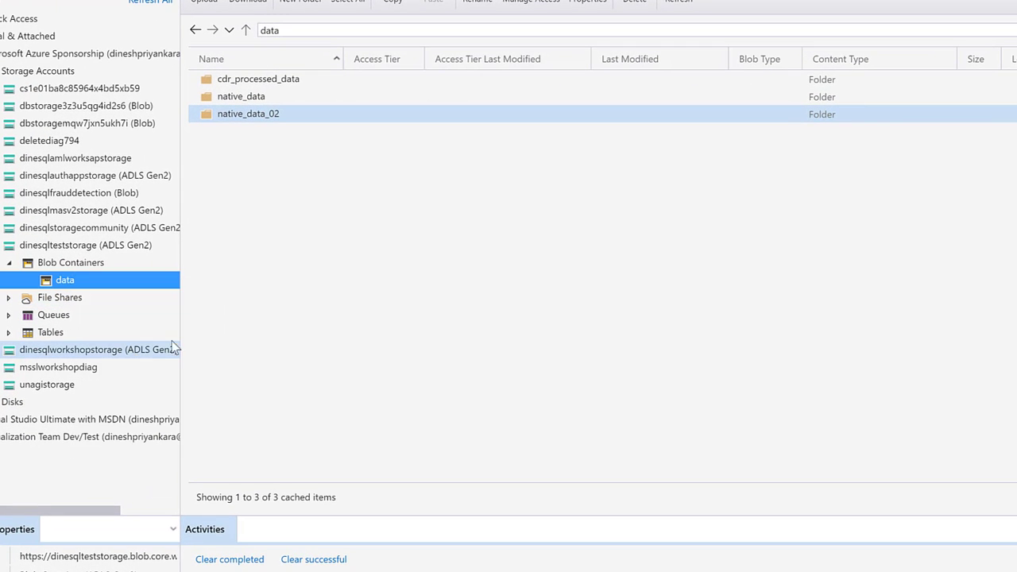
click(354, 367)
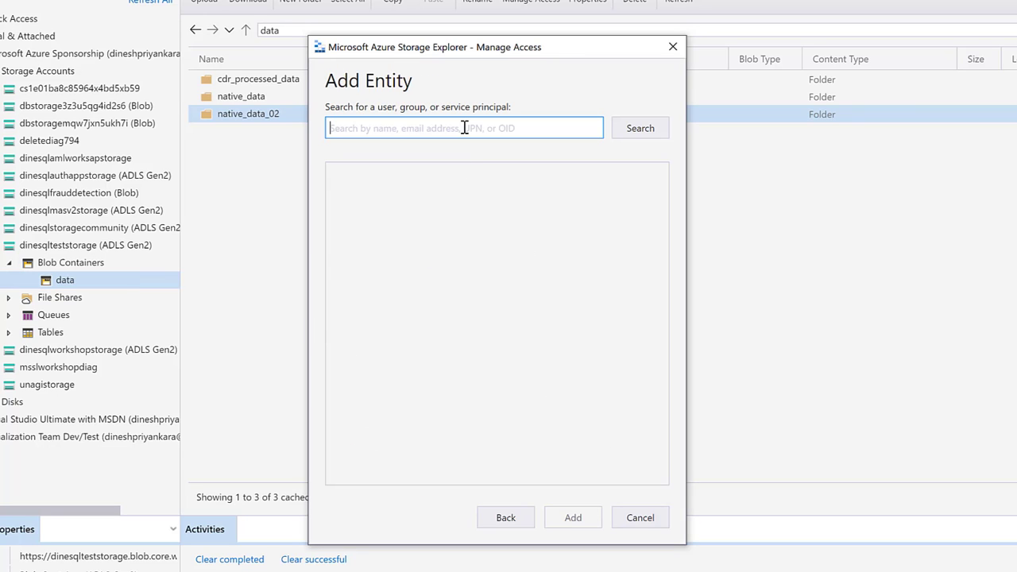
text(jane)
key(Return)
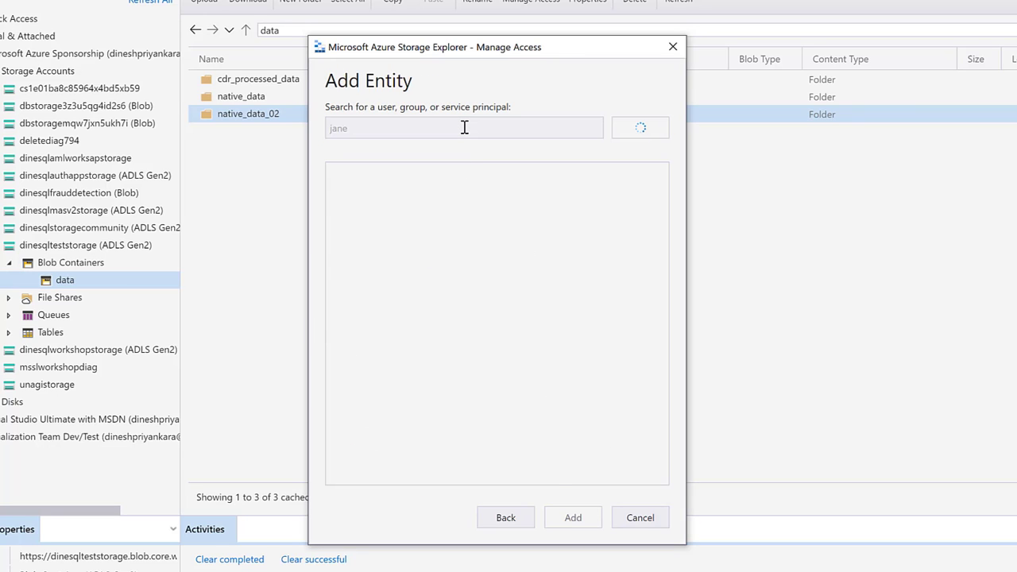
click(573, 517)
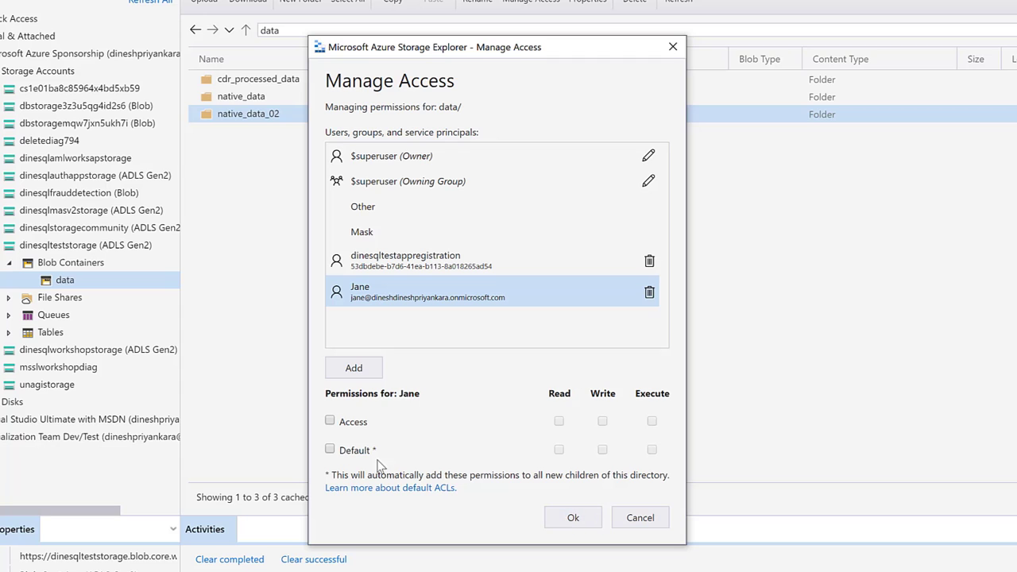
click(330, 422)
click(651, 421)
click(576, 518)
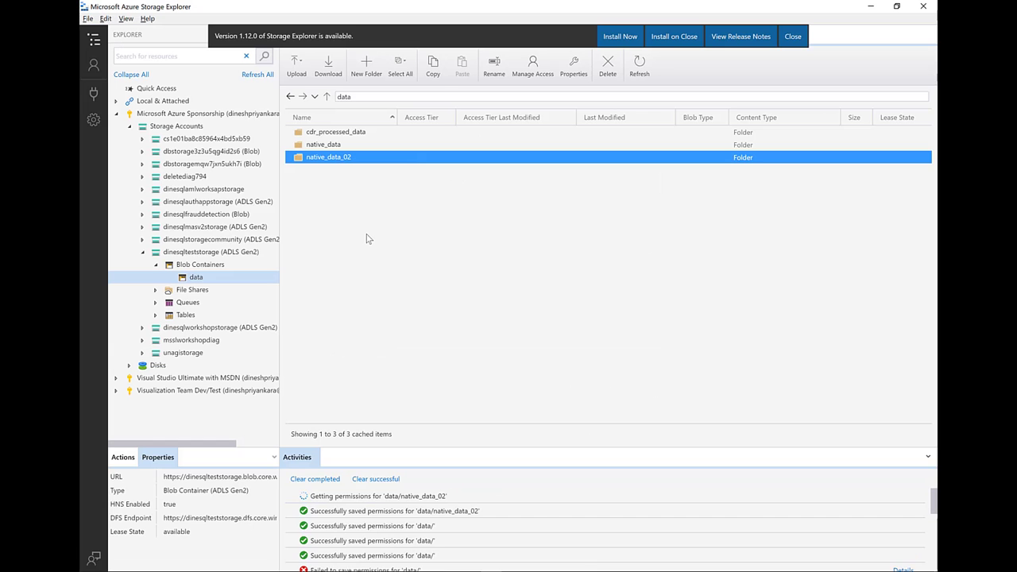
Grant the first added user Execute access on the native_data_02 folder
click(409, 344)
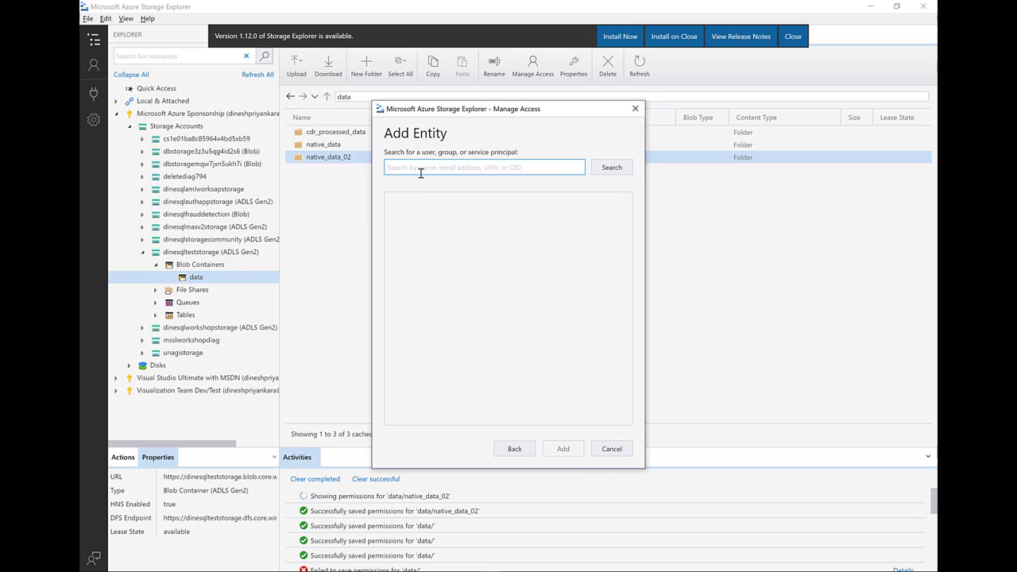
text(jane)
key(Return)
click(489, 206)
click(562, 449)
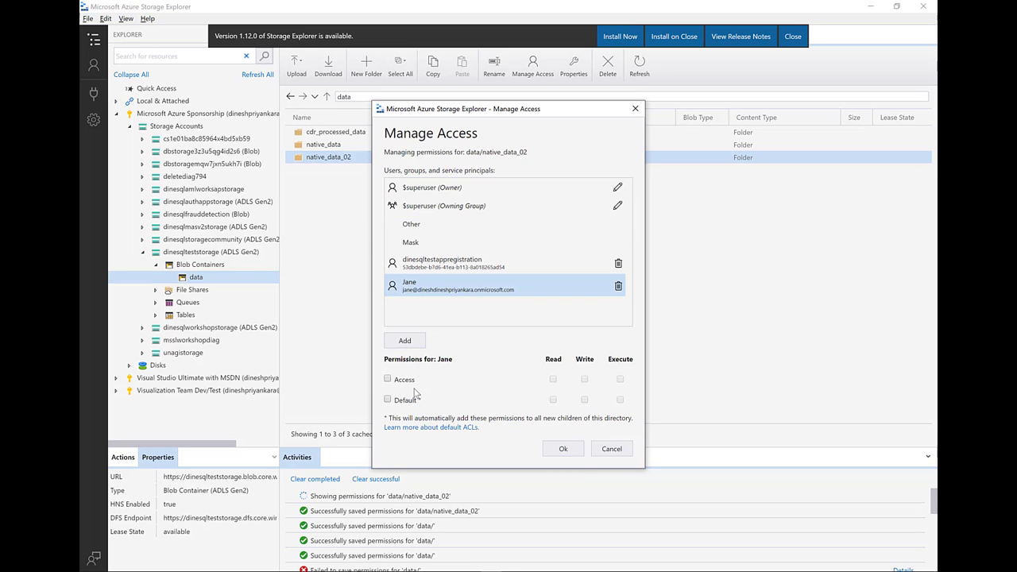
click(388, 379)
click(620, 379)
click(562, 449)
Open native_data_02 and grant the first added user Execute access on its master_data_02 folder
double_click(342, 156)
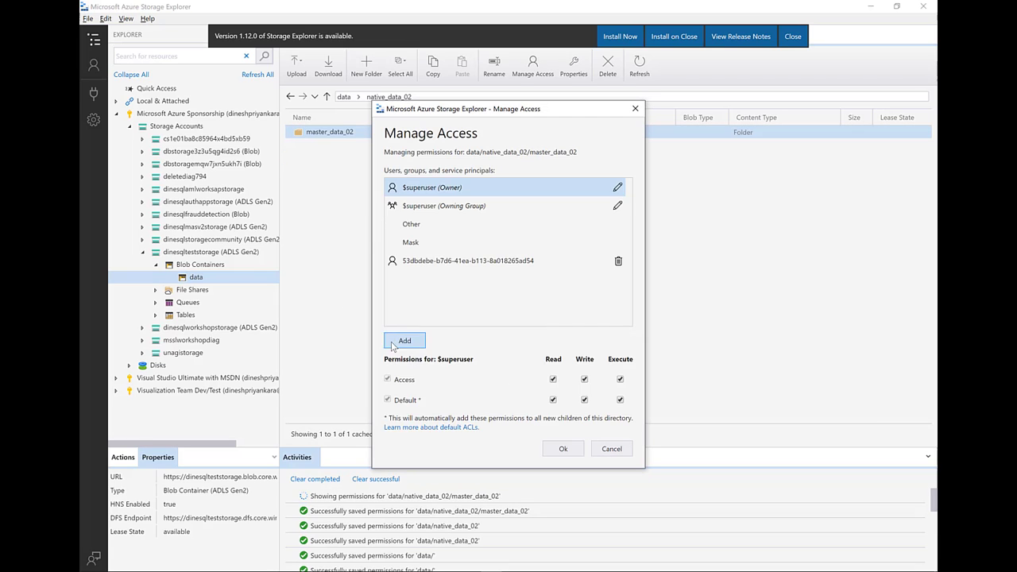
click(400, 342)
text(jane)
key(Return)
click(474, 207)
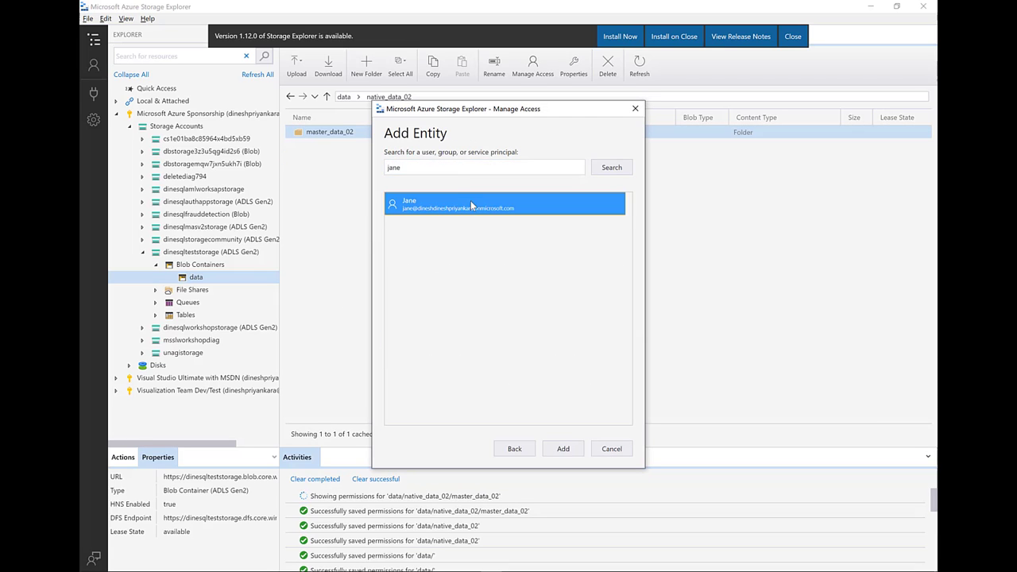
click(562, 449)
click(388, 379)
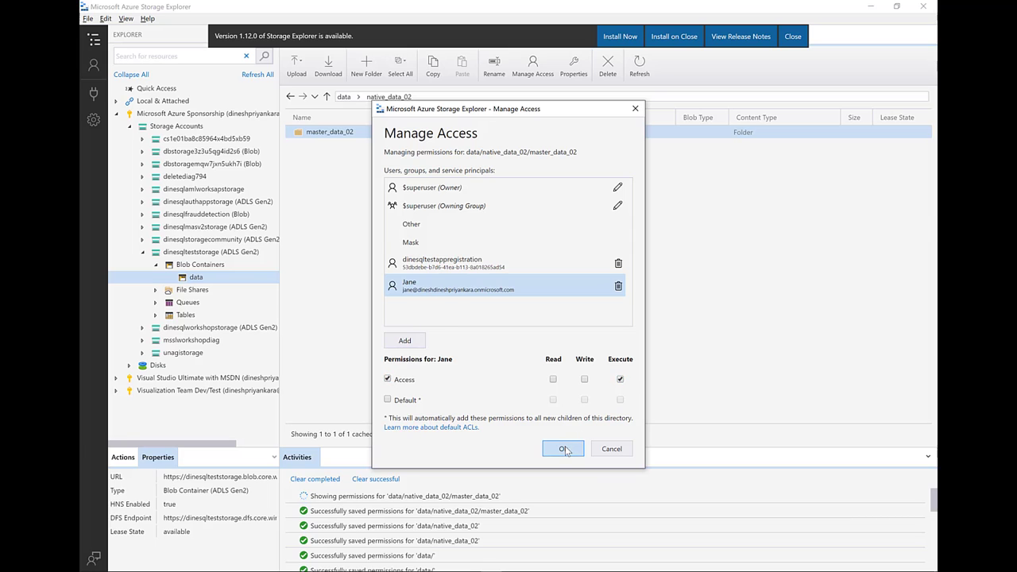
click(562, 449)
Open master_data_02 and grant the first added user Read access on caller_accounts.csv
double_click(330, 132)
right_click(350, 135)
click(388, 208)
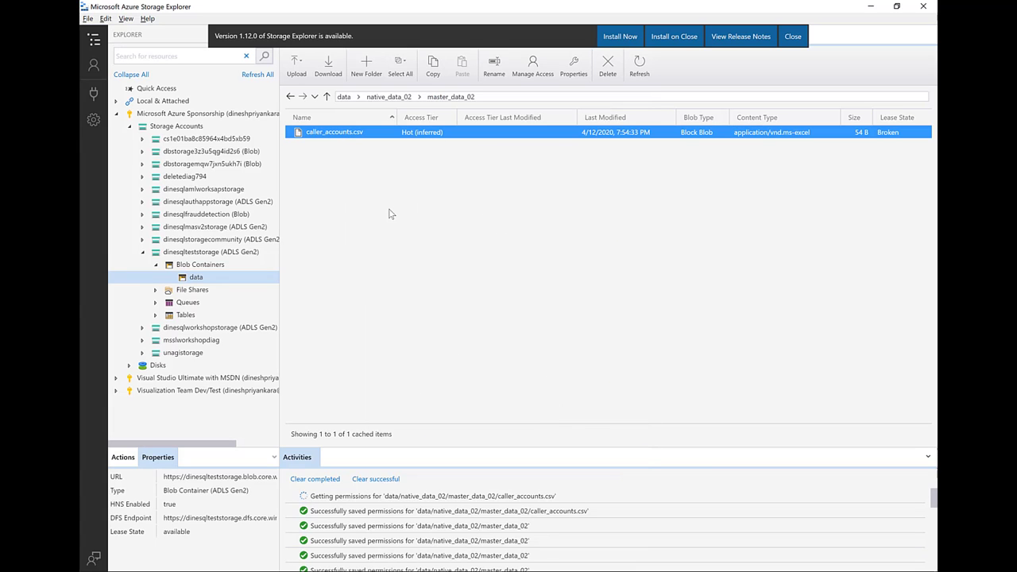
click(487, 166)
text(jane)
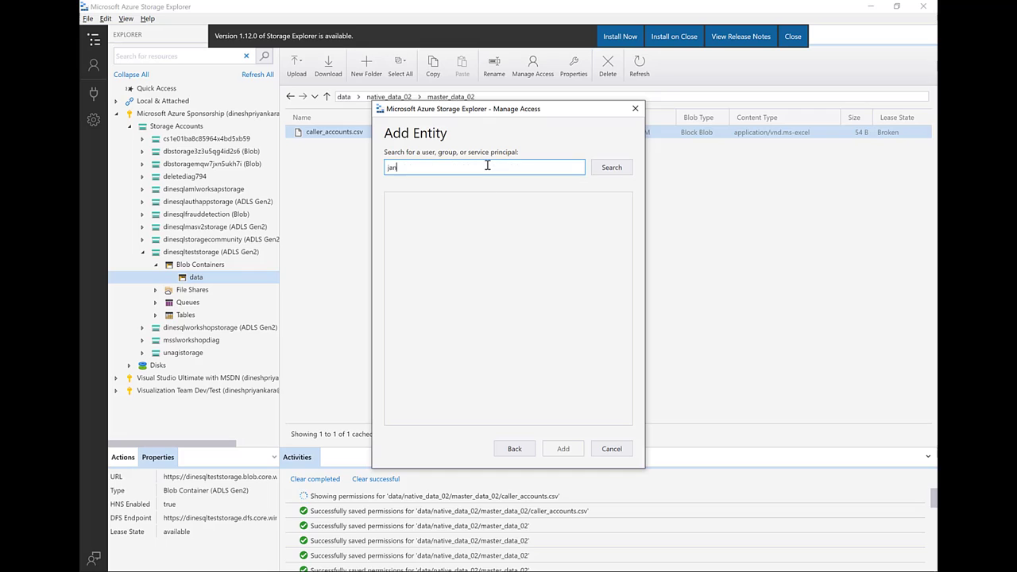
key(Return)
click(500, 205)
click(563, 449)
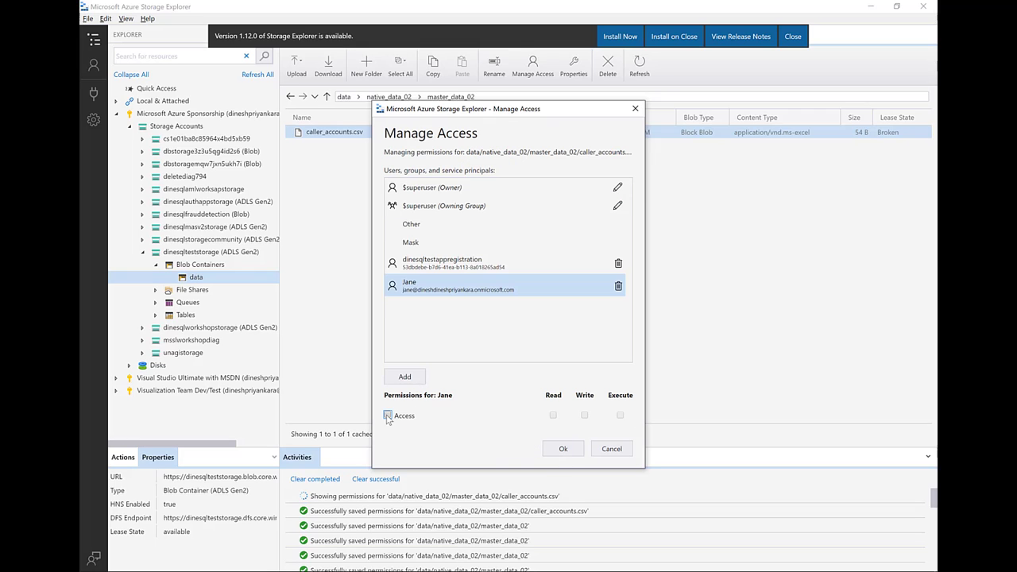
click(555, 419)
click(563, 449)
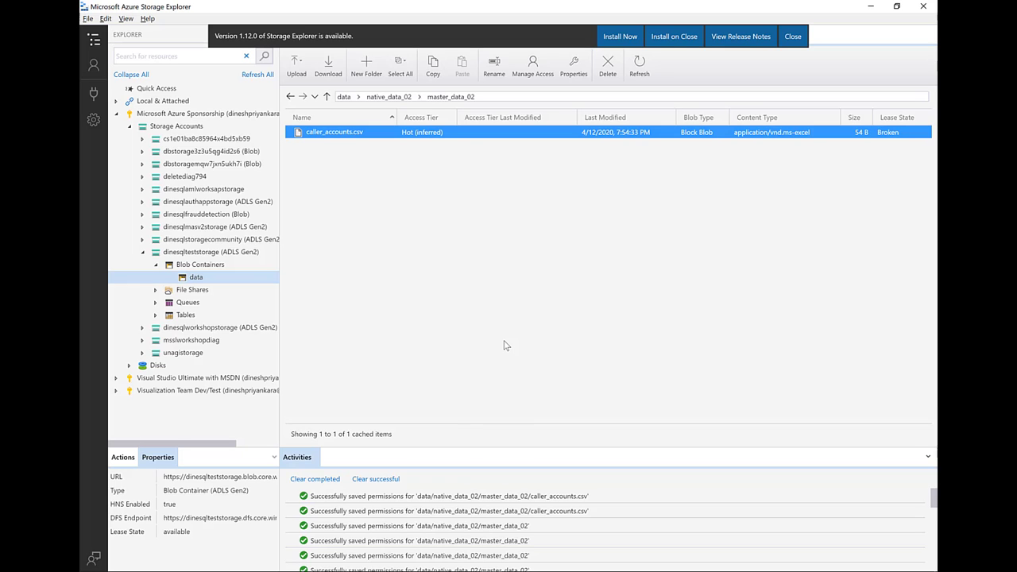
Switch to the first added user's Databricks notebook and rerun select * from caller_accounts
key(alt+Tab)
key(shift+Return)
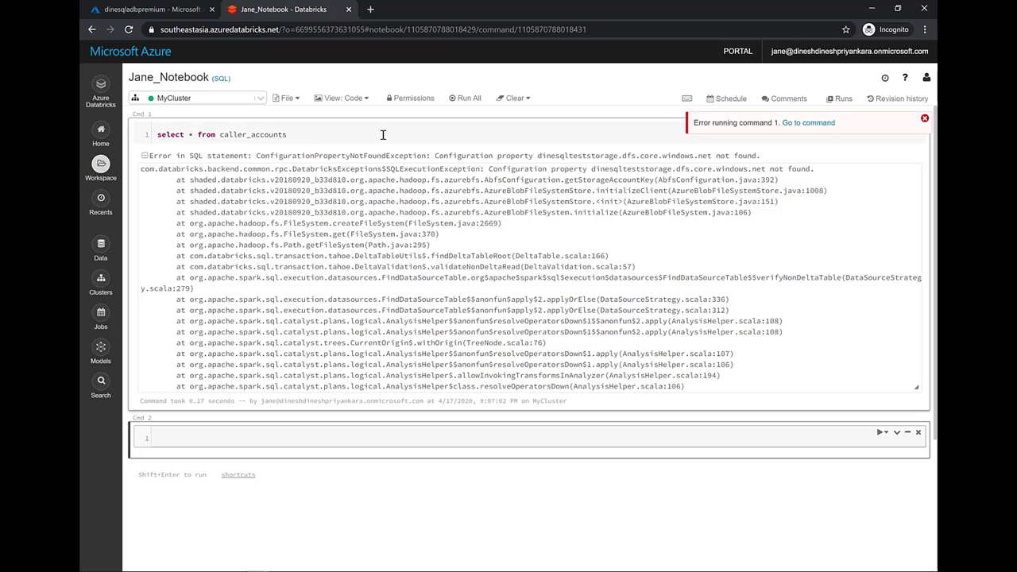
In the owner's Databricks window, create a cluster named ClusterFor plus the first added user's first name, with credential passthrough enabled for that single user
key(alt+Tab)
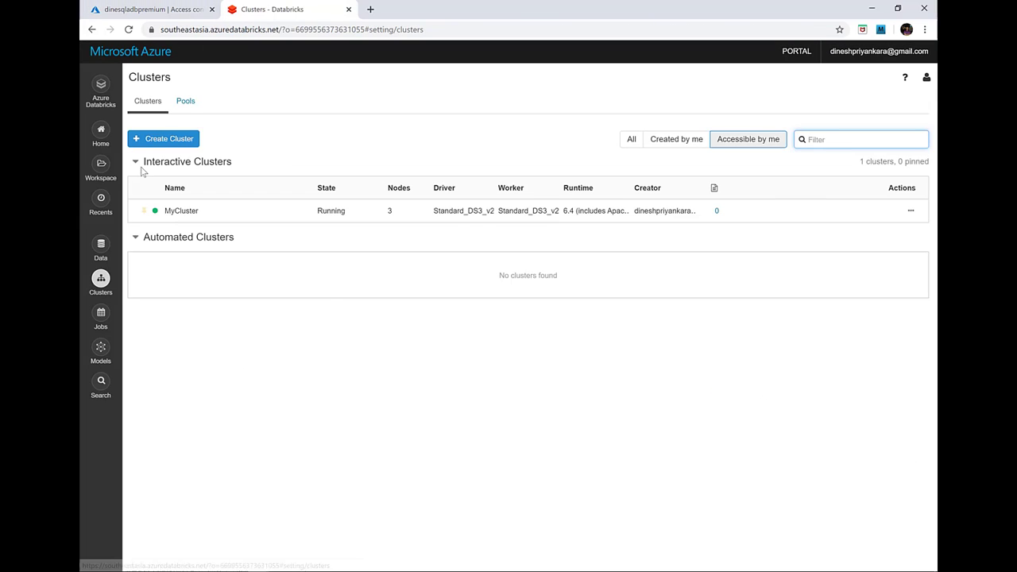
click(158, 139)
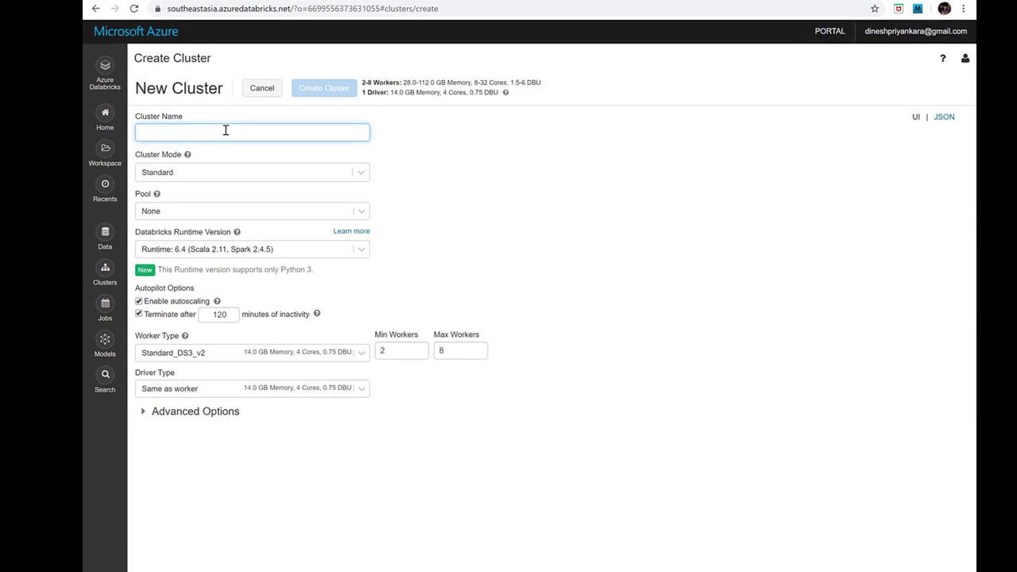
text(ClusterFor)
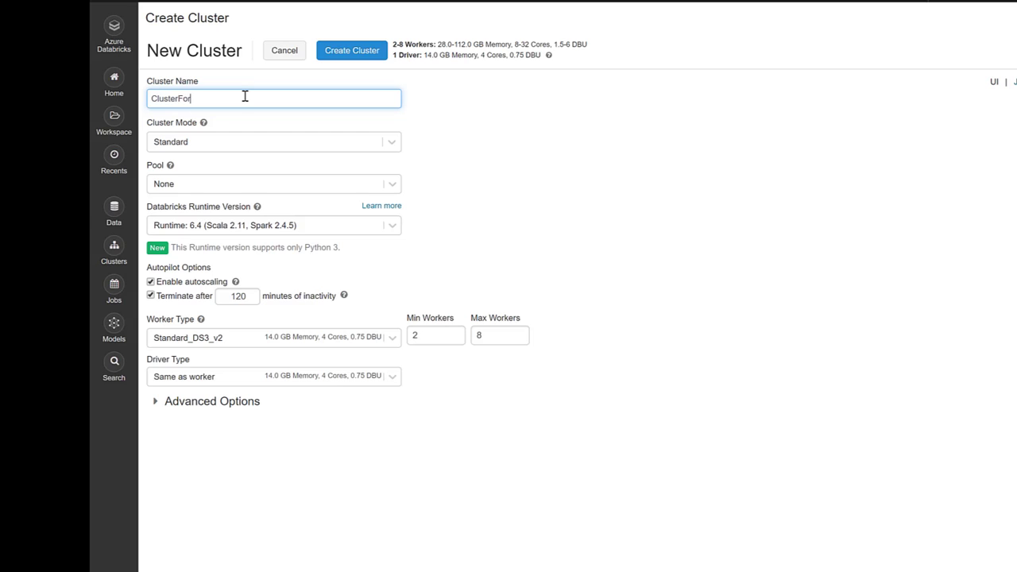
text(Jane)
click(157, 403)
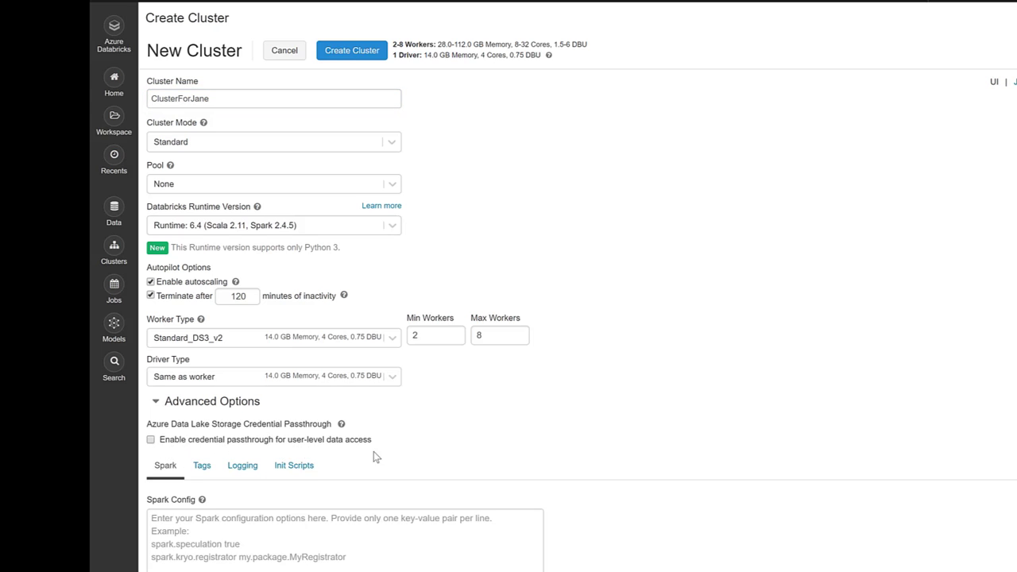
click(151, 440)
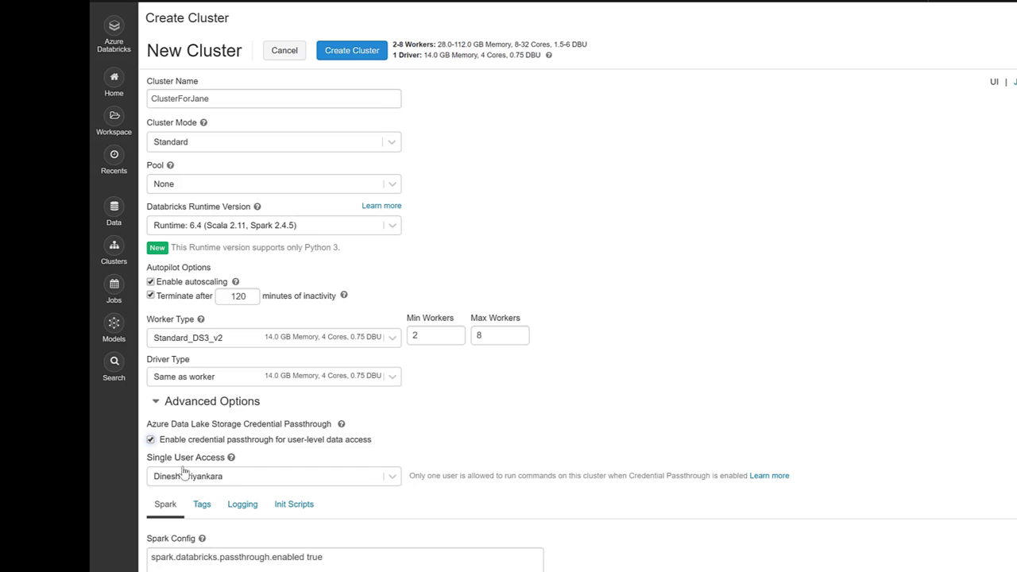
click(393, 477)
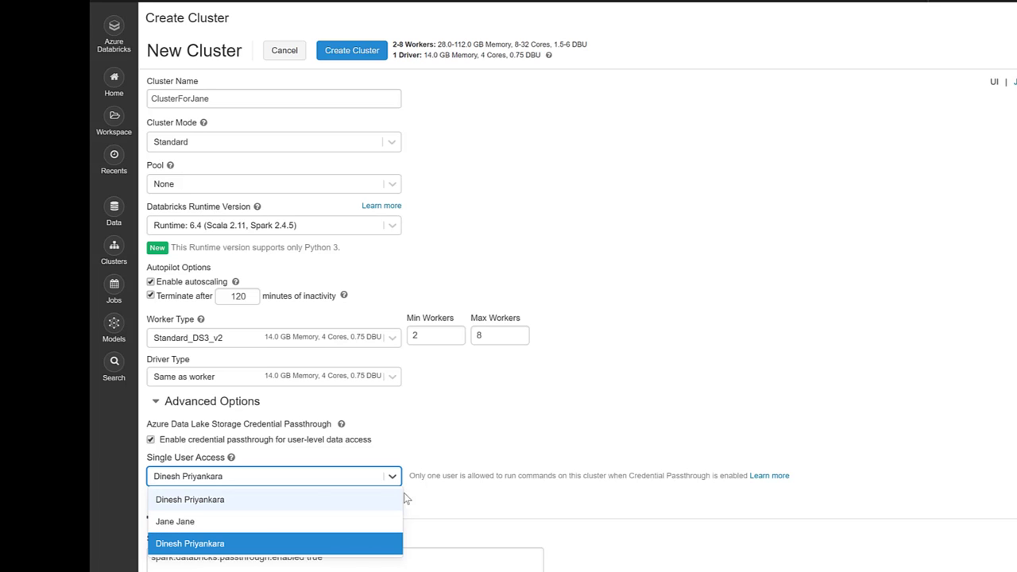
click(190, 521)
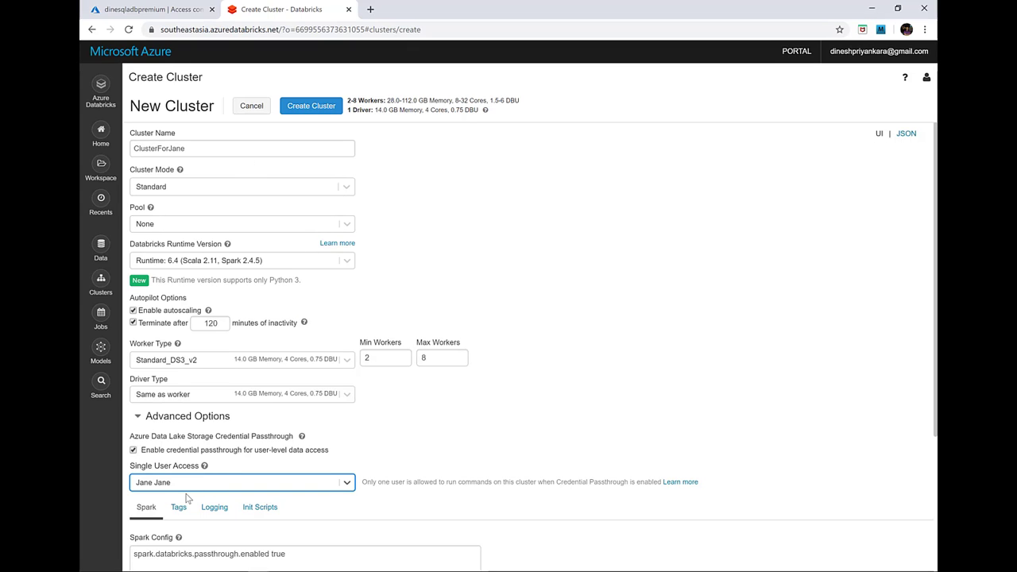
click(318, 113)
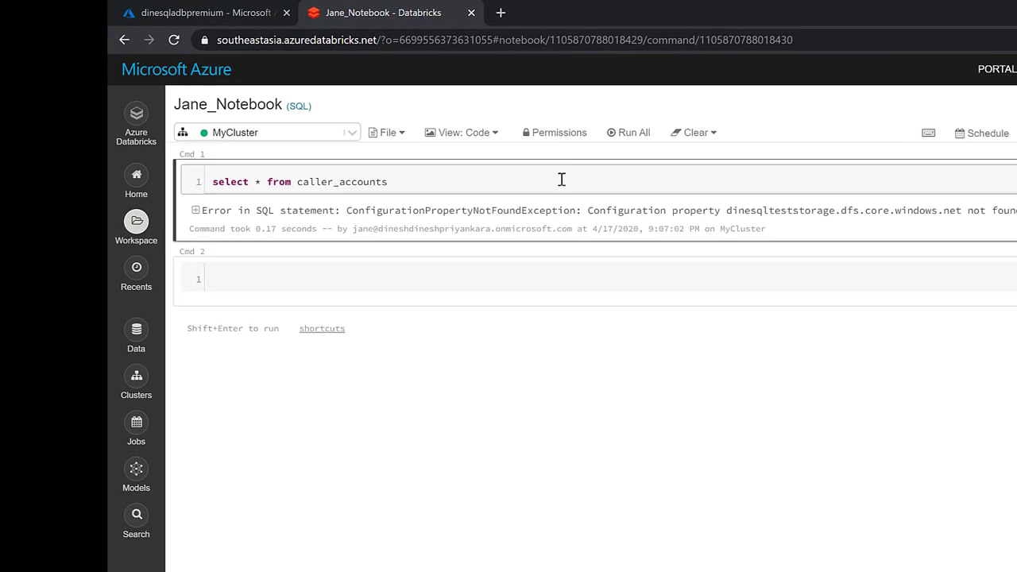
In the first added user's notebook, rerun the query on MyCluster, and run it again attached to that user's new cluster
key(shift+Return)
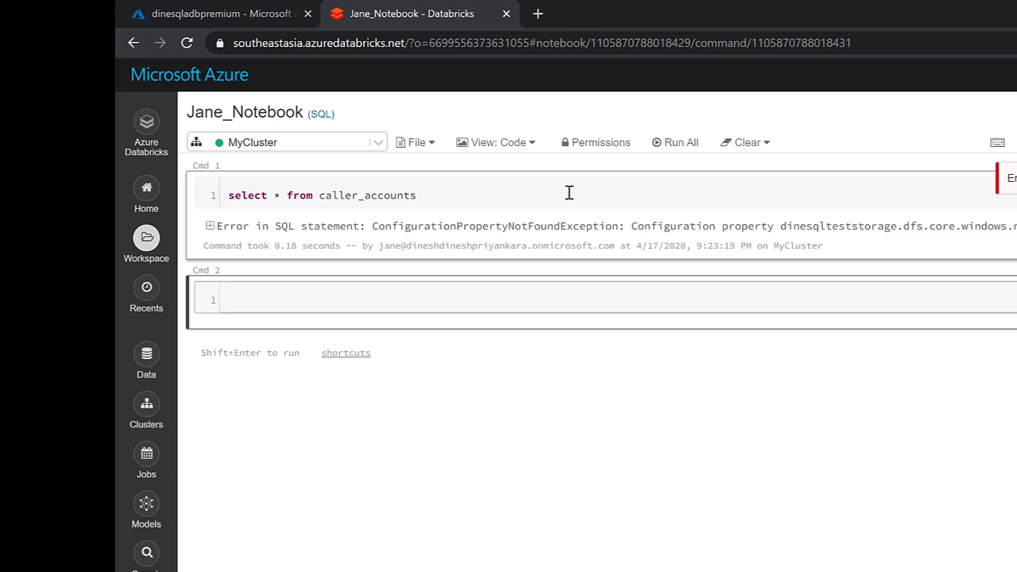
click(378, 145)
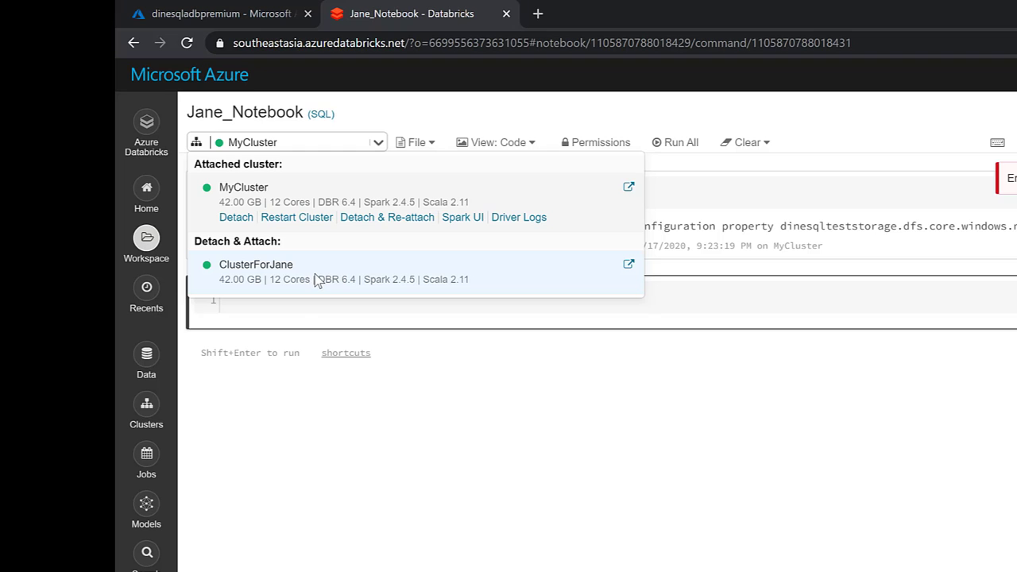
click(350, 282)
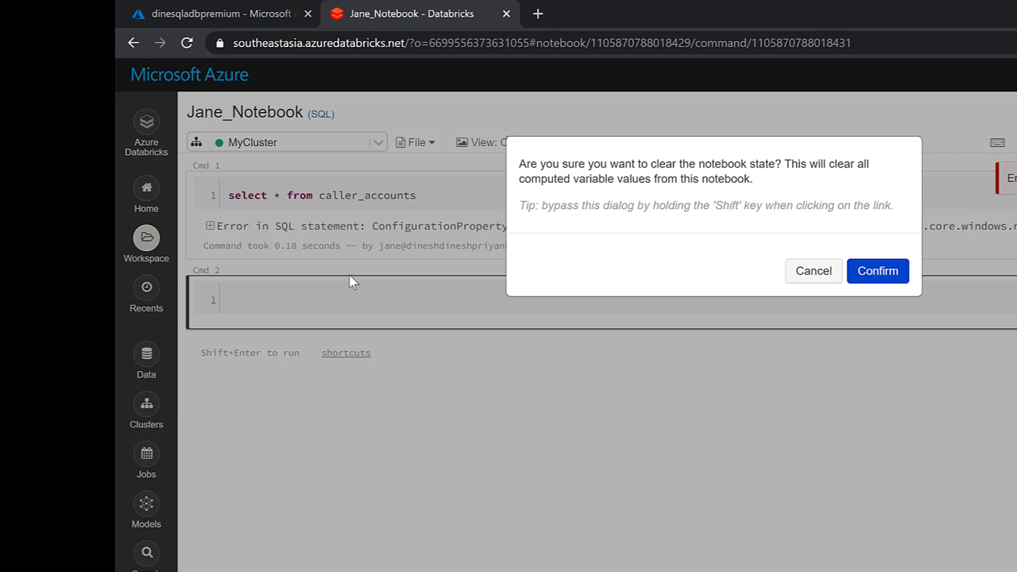
click(840, 259)
key(shift+Return)
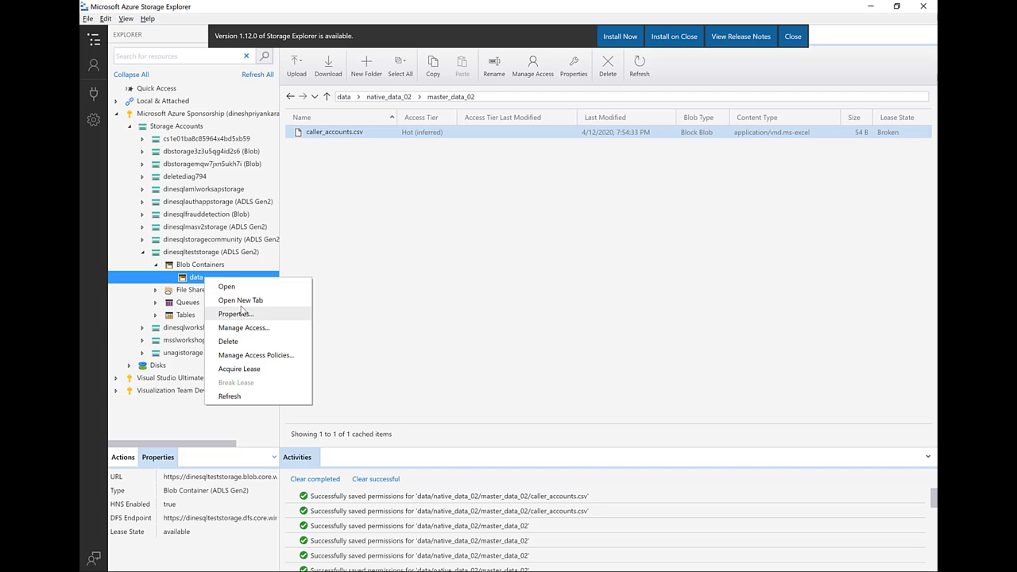
In Azure Storage Explorer, add the second user to the access lists of the data container, native_data_02 and master_data_02
click(243, 327)
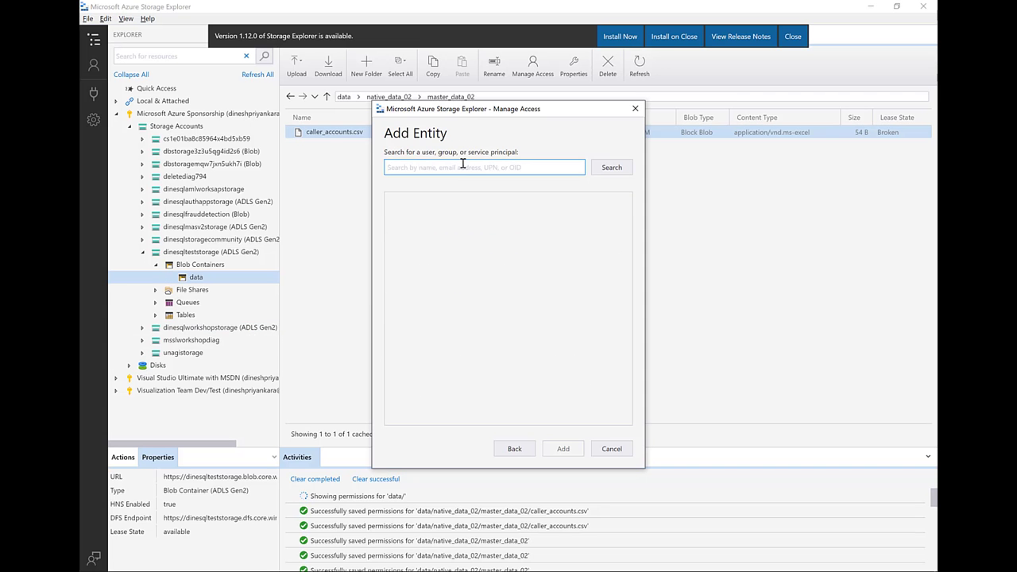
text(jack)
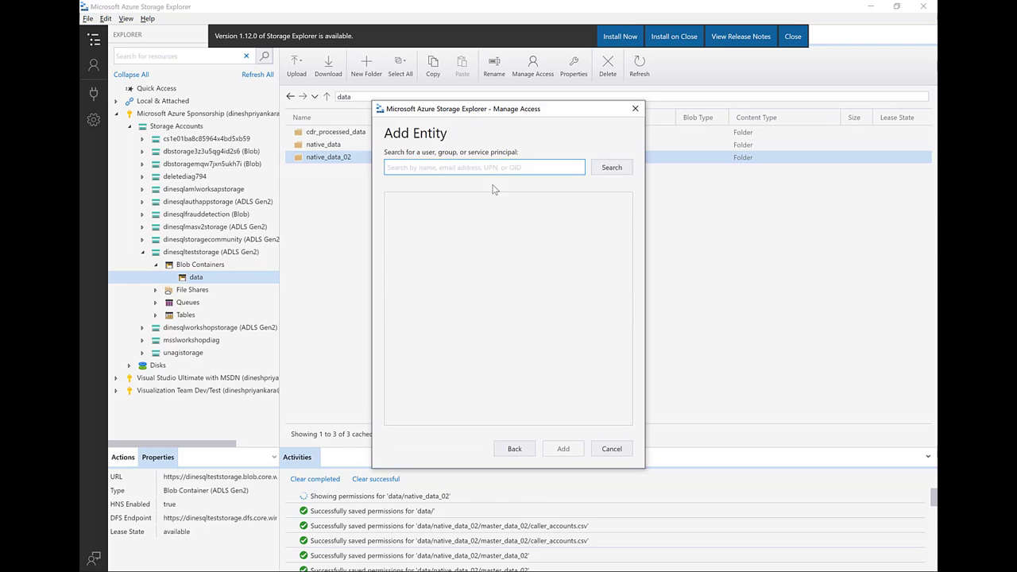
text(jack)
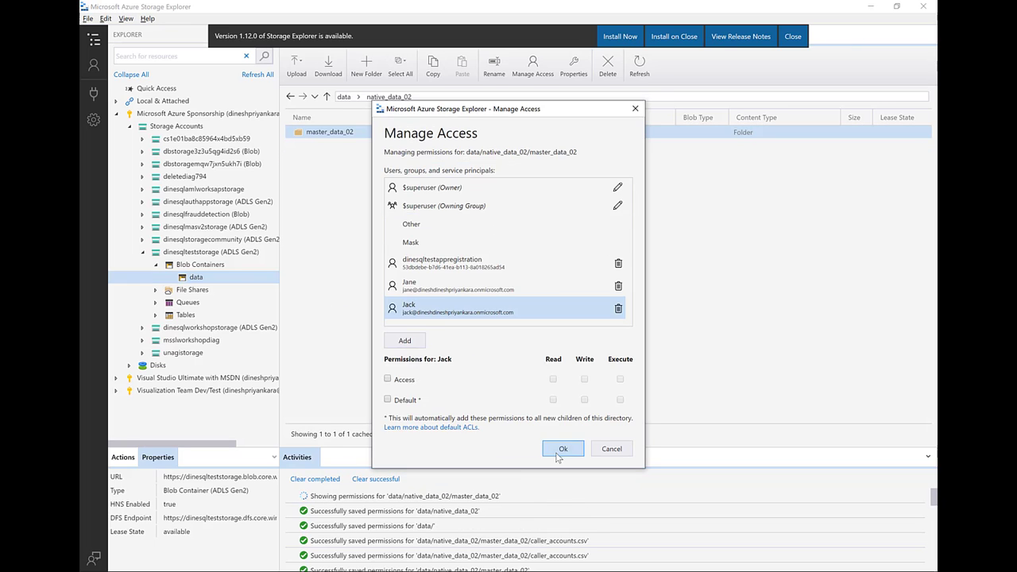
click(558, 447)
Add the second user to the access list of caller_accounts.csv in master_data_02
right_click(337, 131)
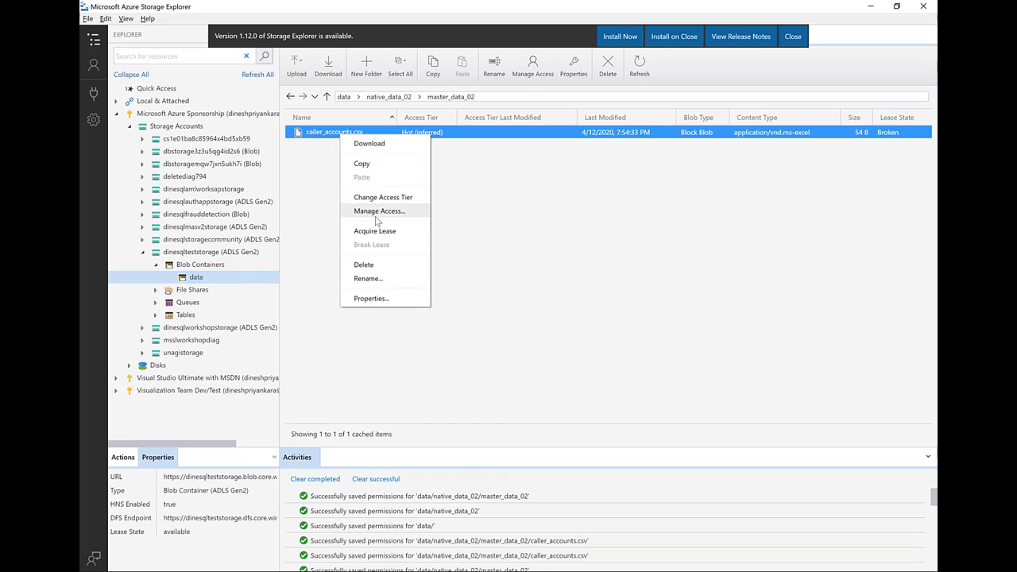
click(377, 216)
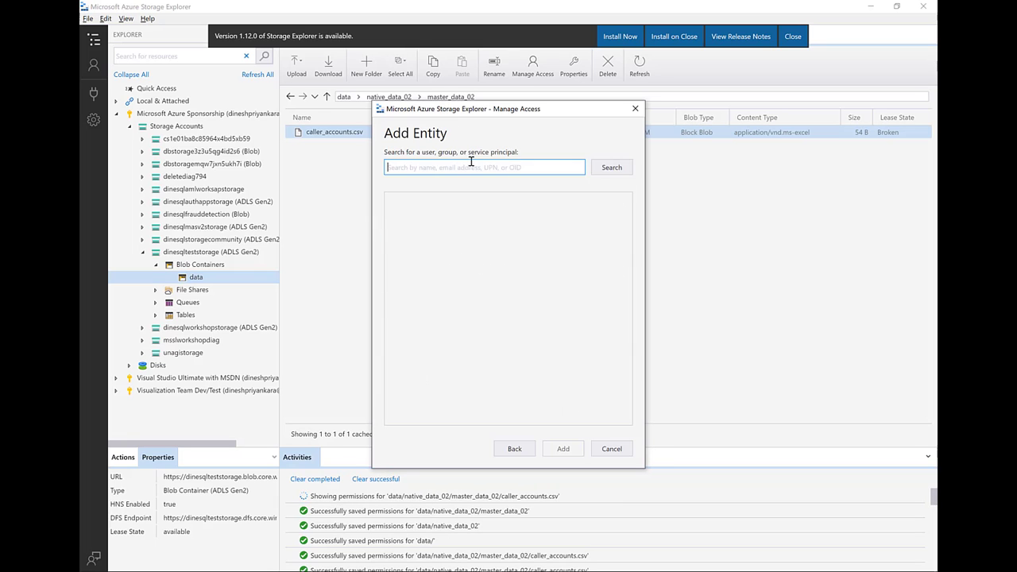
text(jack)
key(Return)
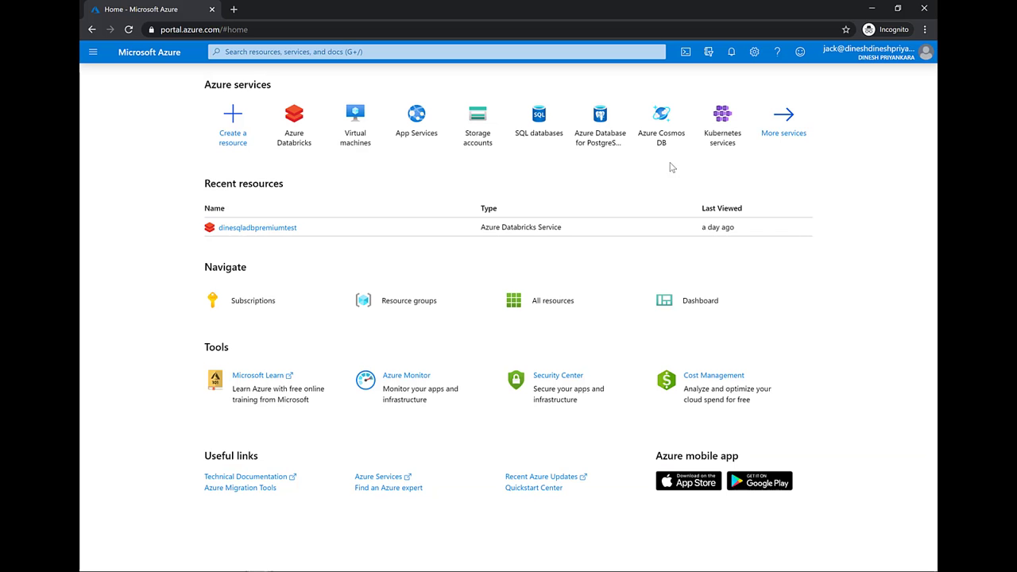
In the incognito Azure portal signed in as the second user, launch the dinesqladbpremium Databricks workspace
click(294, 119)
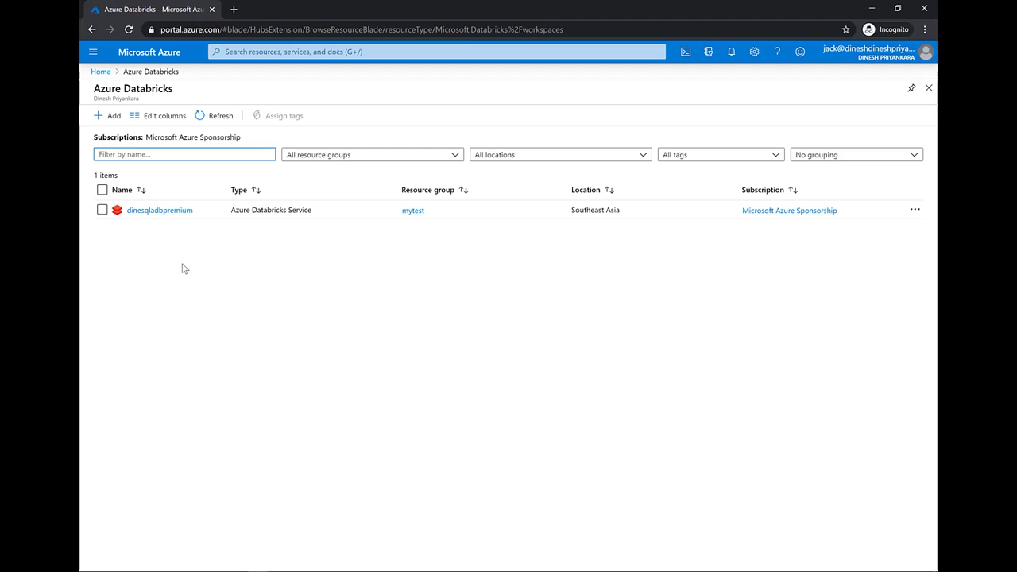
click(171, 213)
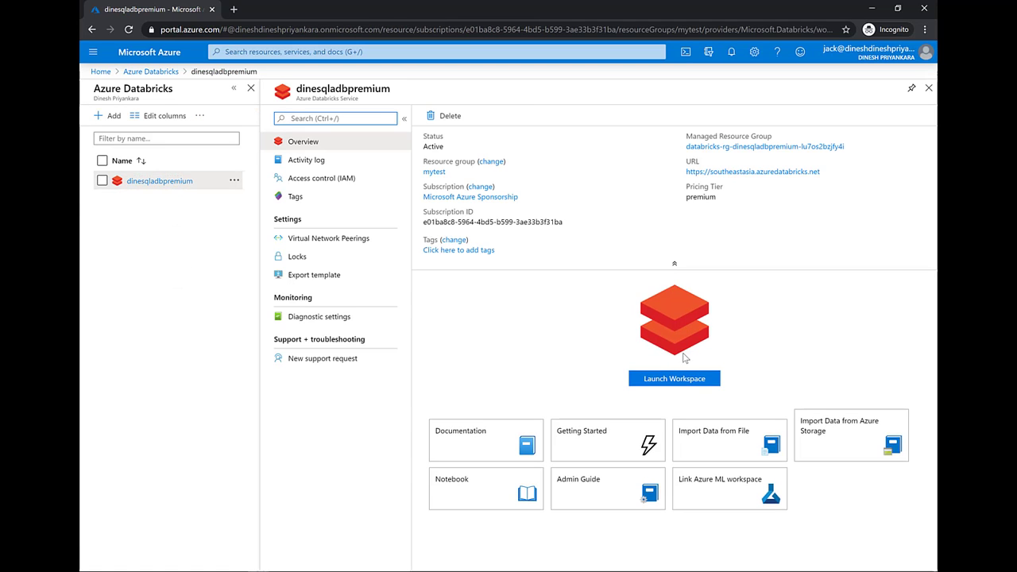
click(682, 379)
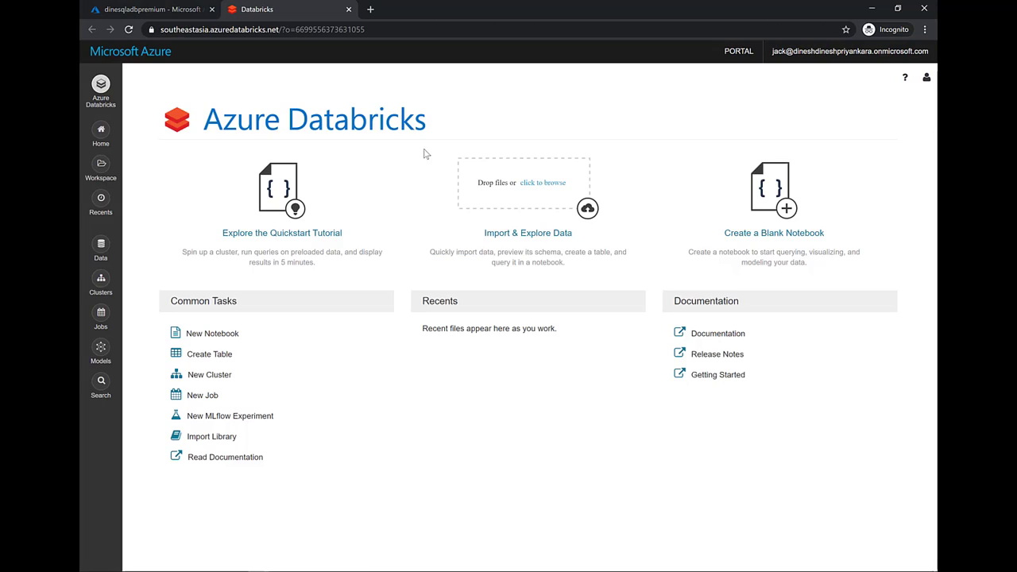
Create a SQL notebook on MyCluster in the second user's home folder, named with their first name plus _Noteboook
click(103, 132)
click(380, 108)
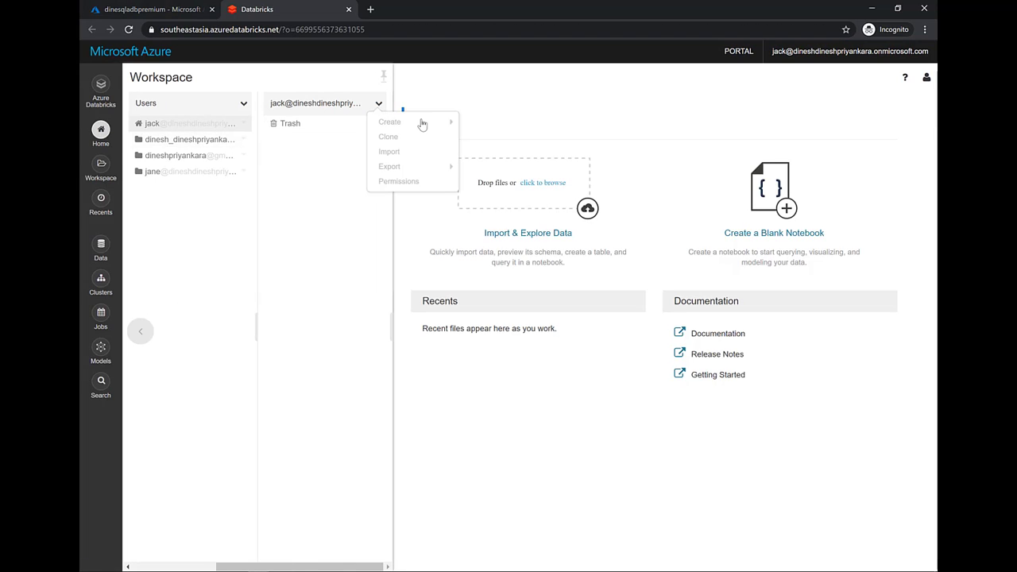
mouse_move(422, 124)
click(480, 121)
text(Jack)
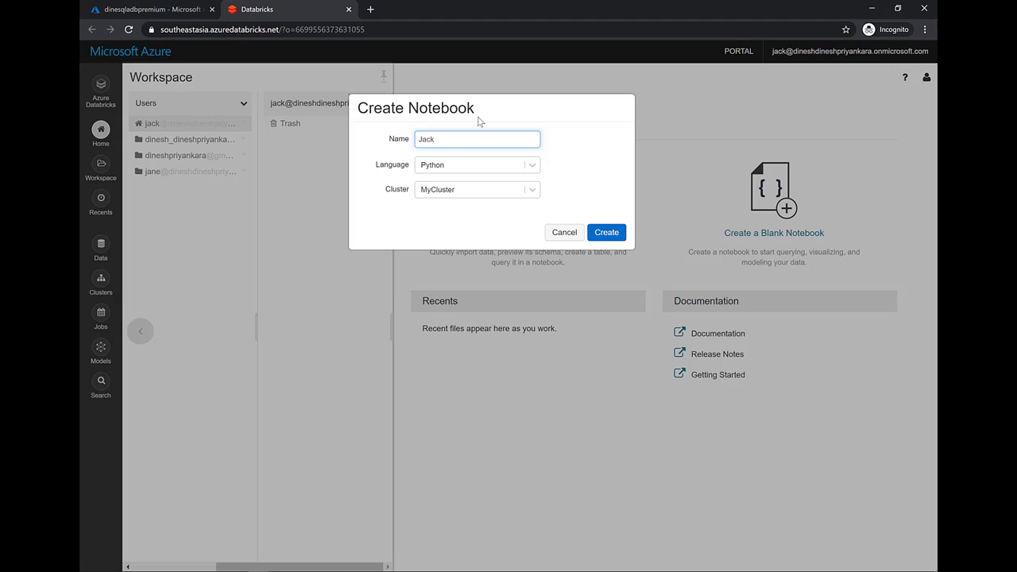
text(_Noteboook)
click(531, 167)
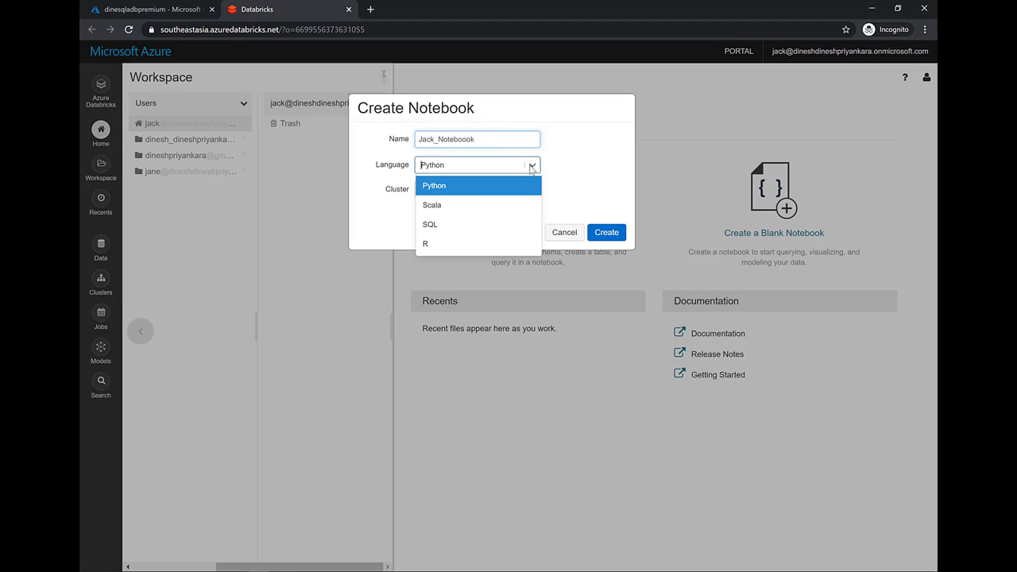
click(470, 227)
click(594, 232)
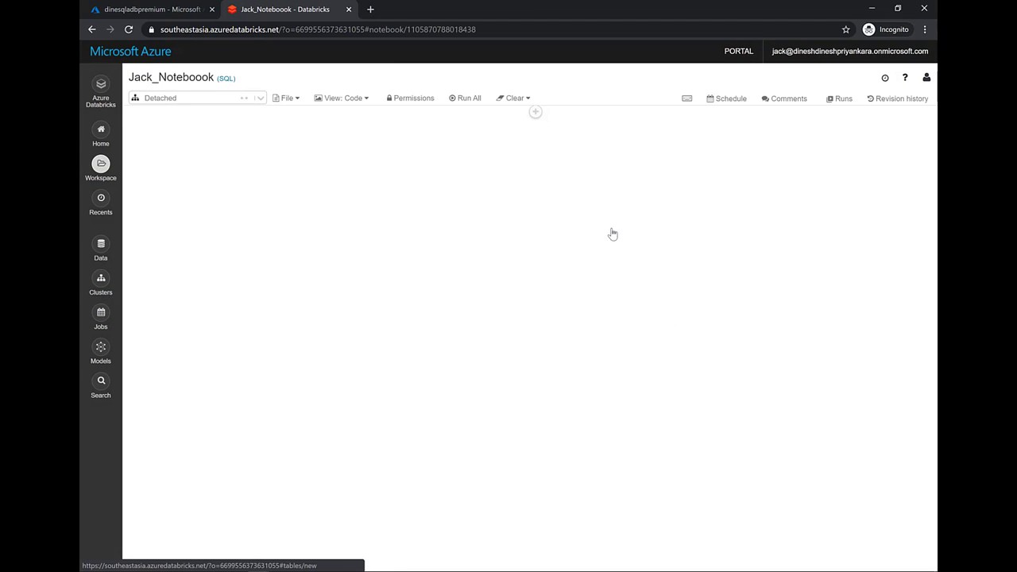
Run the query select * from caller_accounts in the notebook's first cell on MyCluster
click(414, 129)
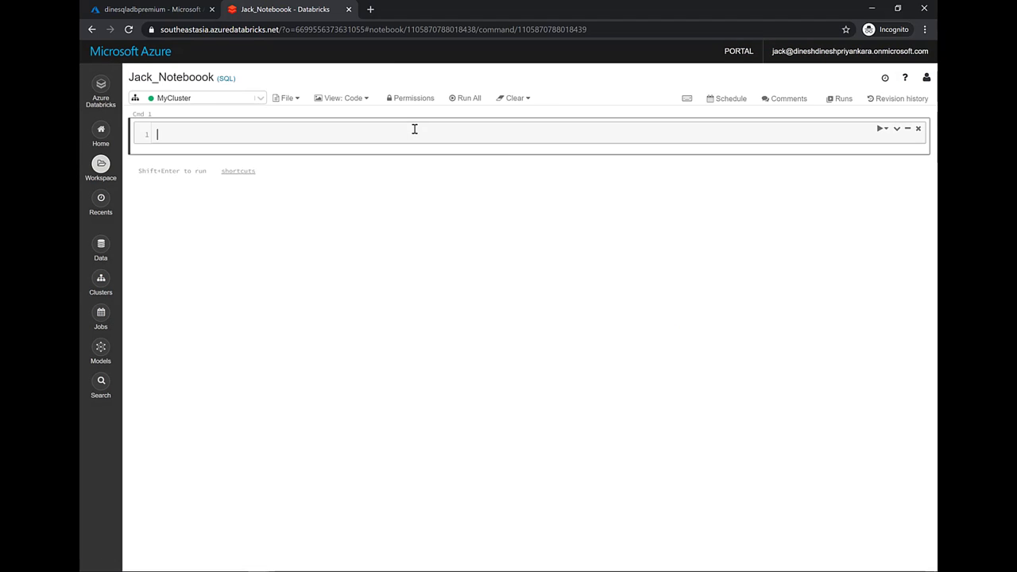
text(select * from caller_accounts)
key(shift+Return)
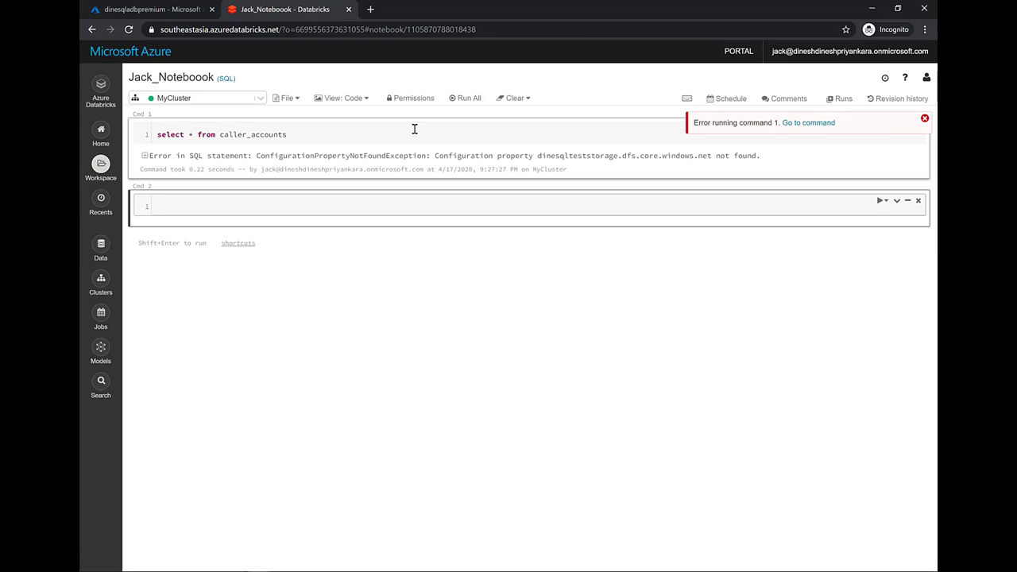
Attach the notebook to the first user's single-user cluster and try to run the caller_accounts query again
click(262, 99)
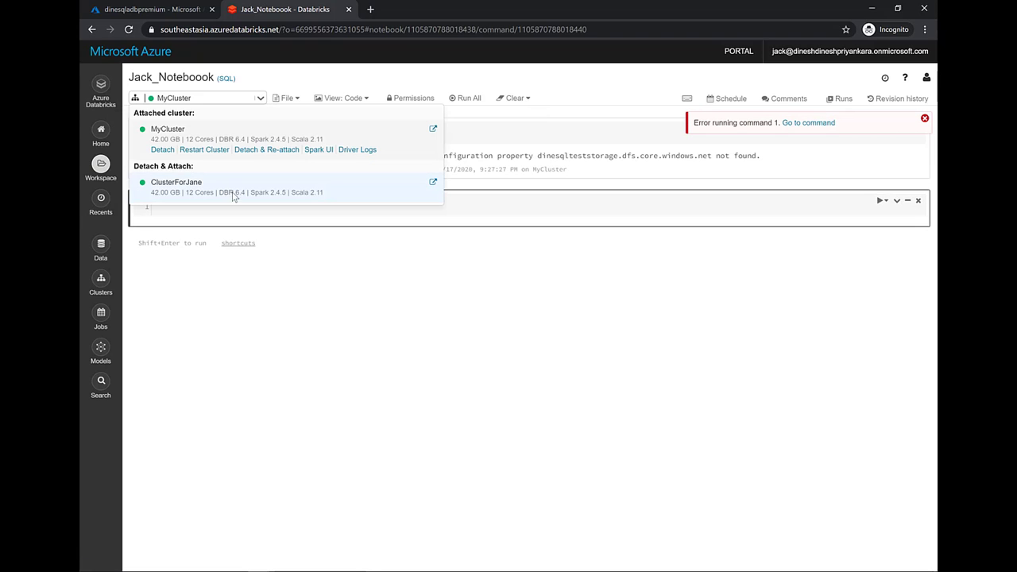
click(233, 192)
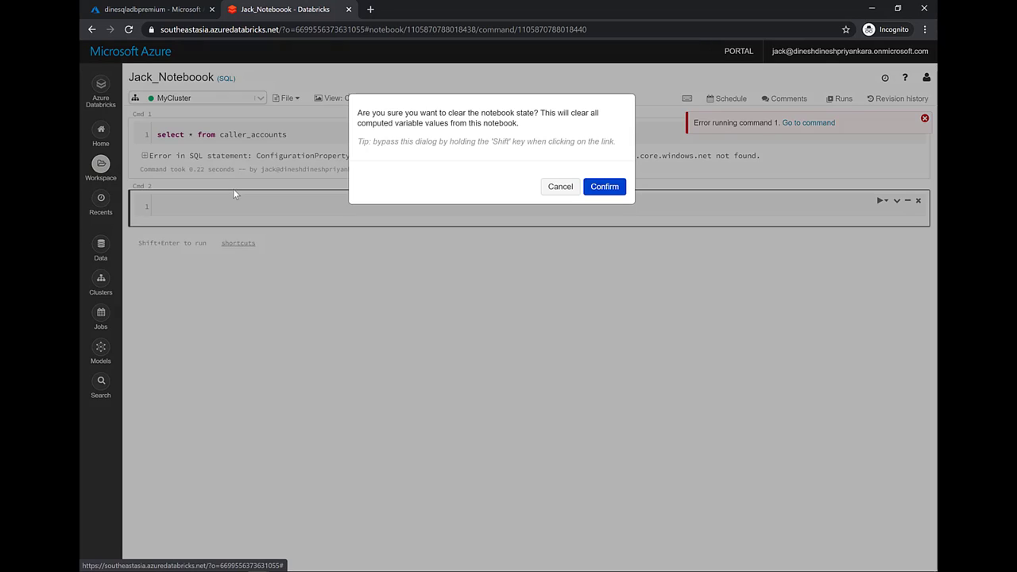
click(603, 186)
click(379, 135)
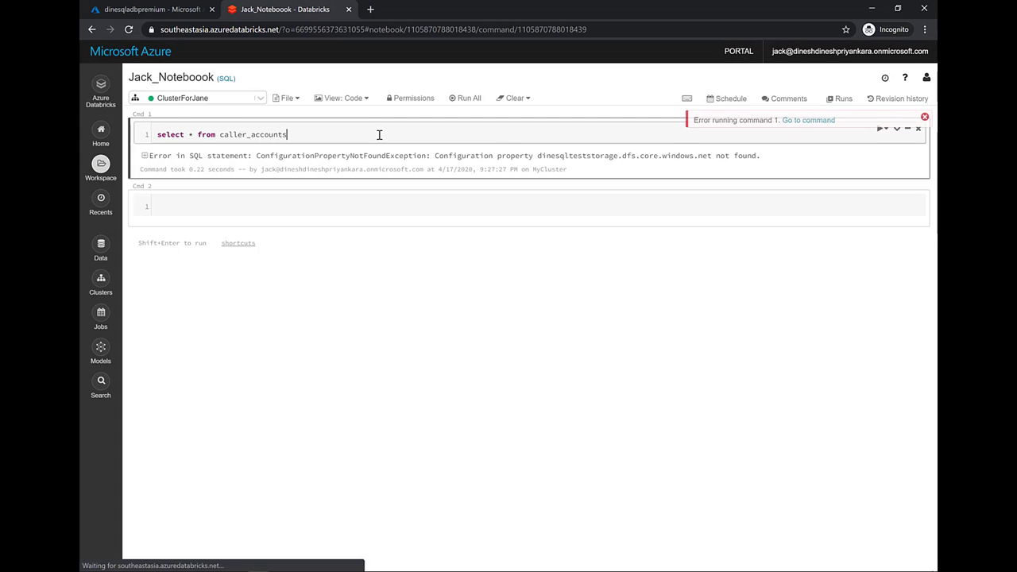
key(shift+Return)
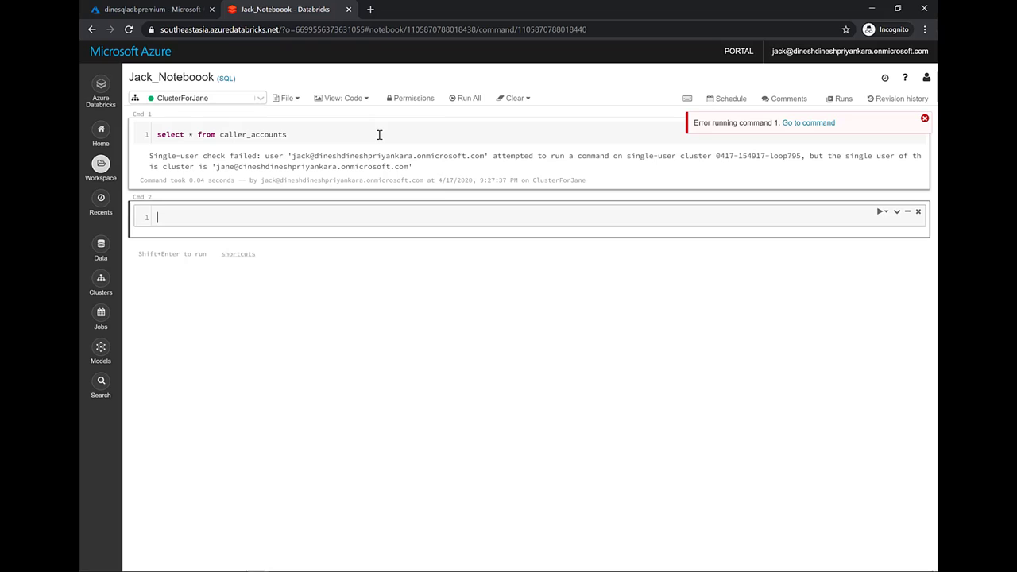
triple_click(169, 135)
click(327, 135)
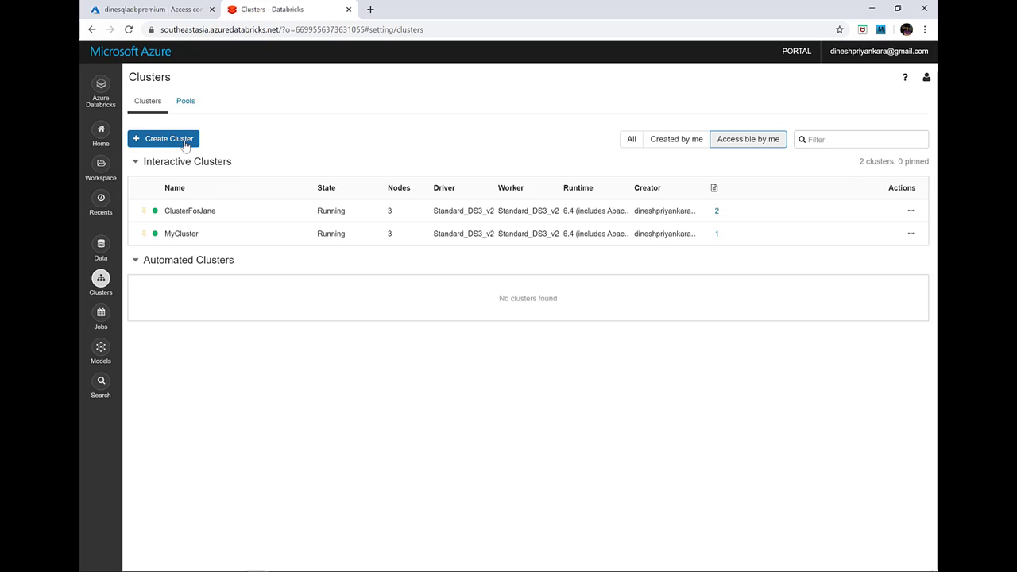
In the workspace owner's Databricks window, create a High Concurrency cluster named ClusterForAll with credential passthrough for user-level data access enabled
click(182, 141)
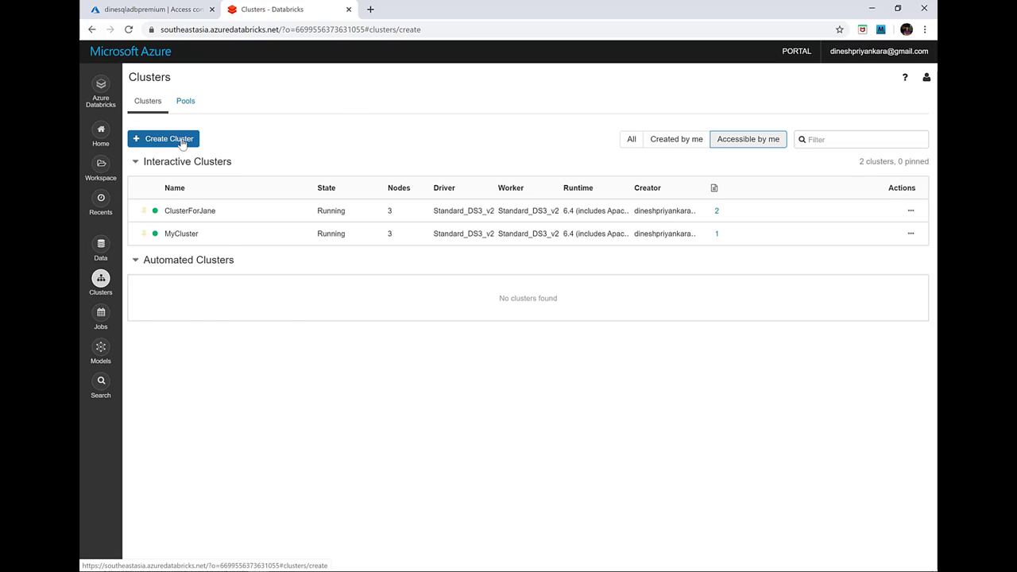
text(Clus)
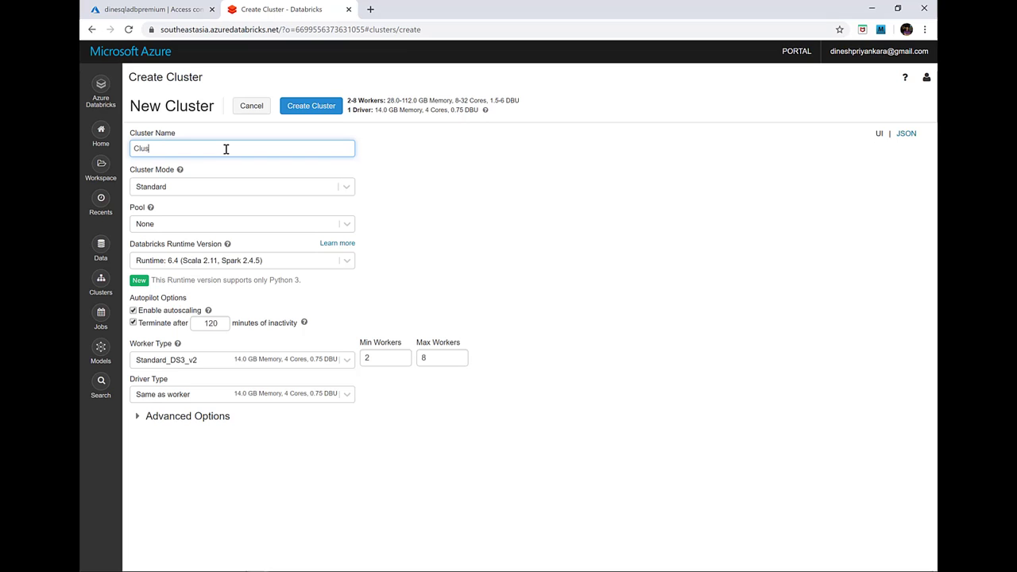
text(terForAll)
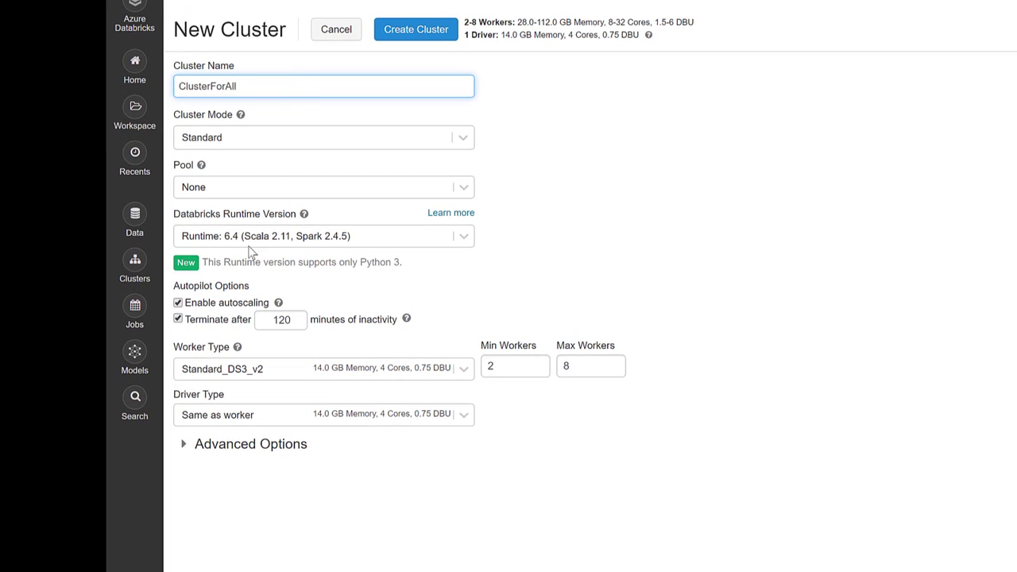
click(183, 445)
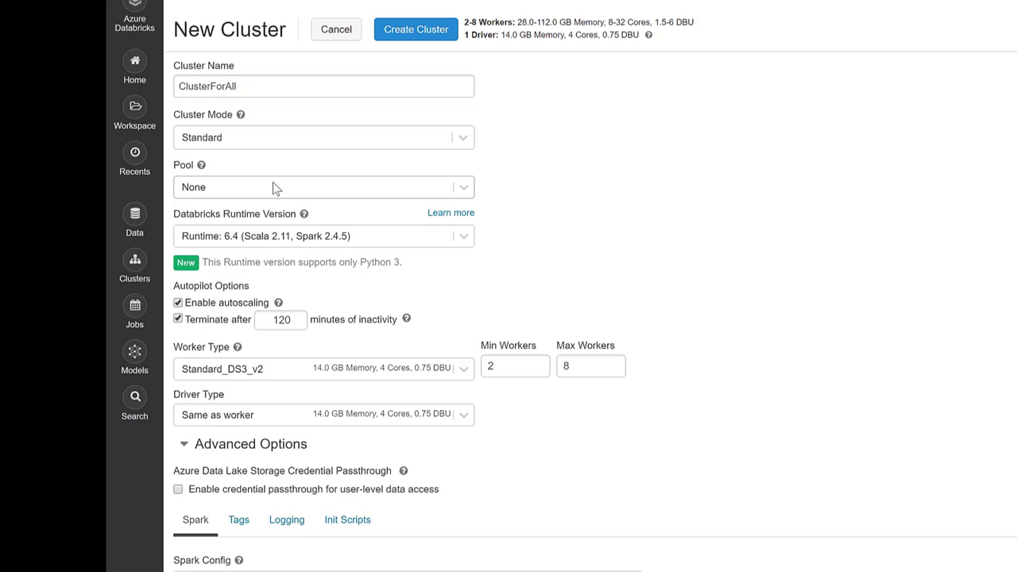
click(463, 139)
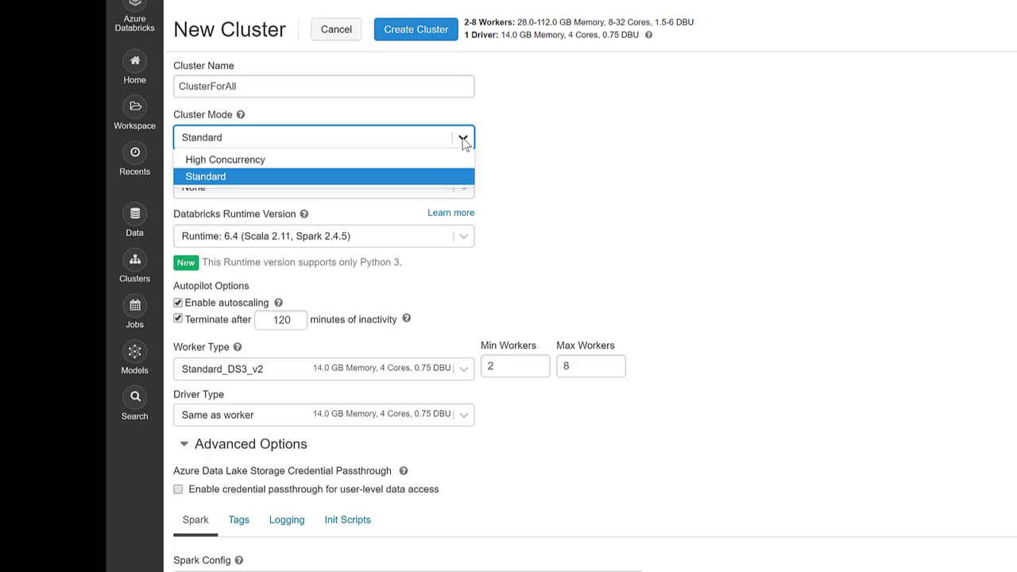
click(378, 161)
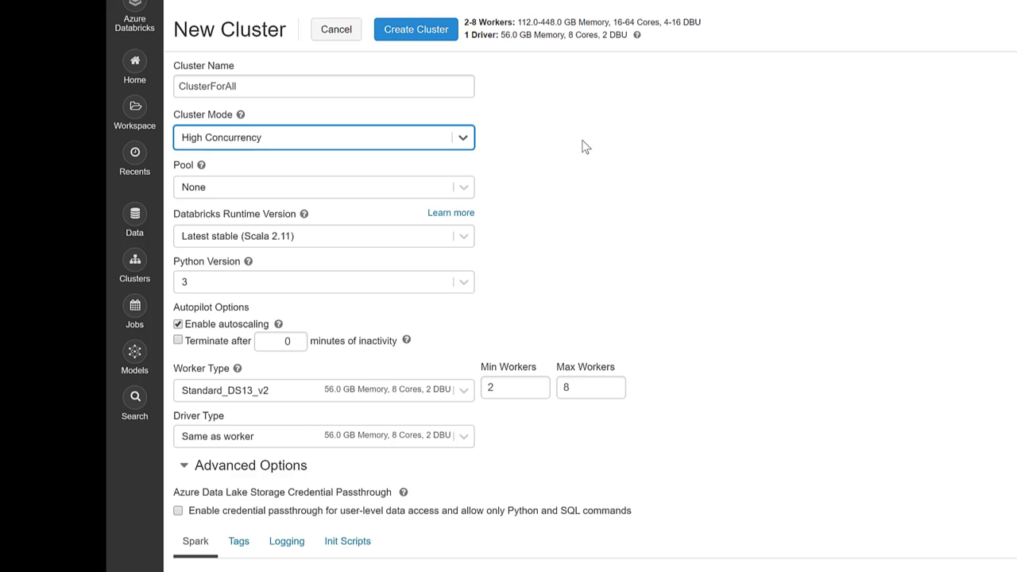
click(178, 512)
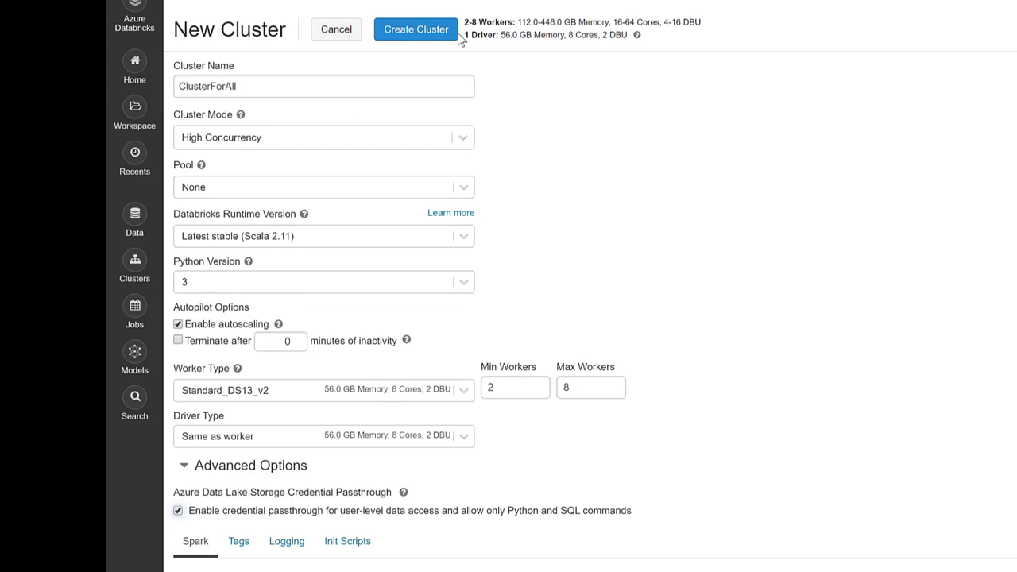
click(426, 33)
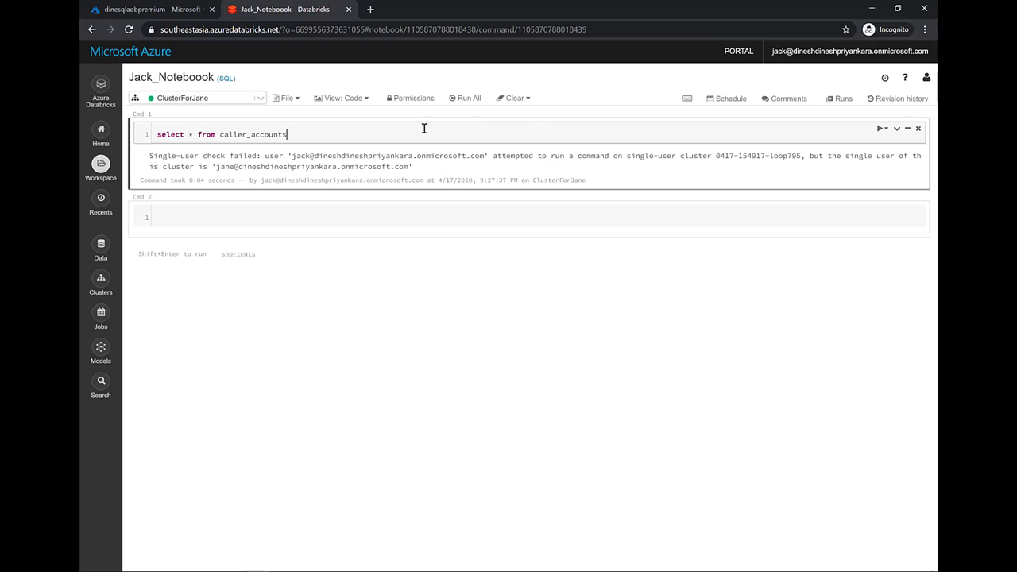
In the second user's notebook, switch the attached cluster to ClusterForAll and rerun the caller_accounts query
click(260, 97)
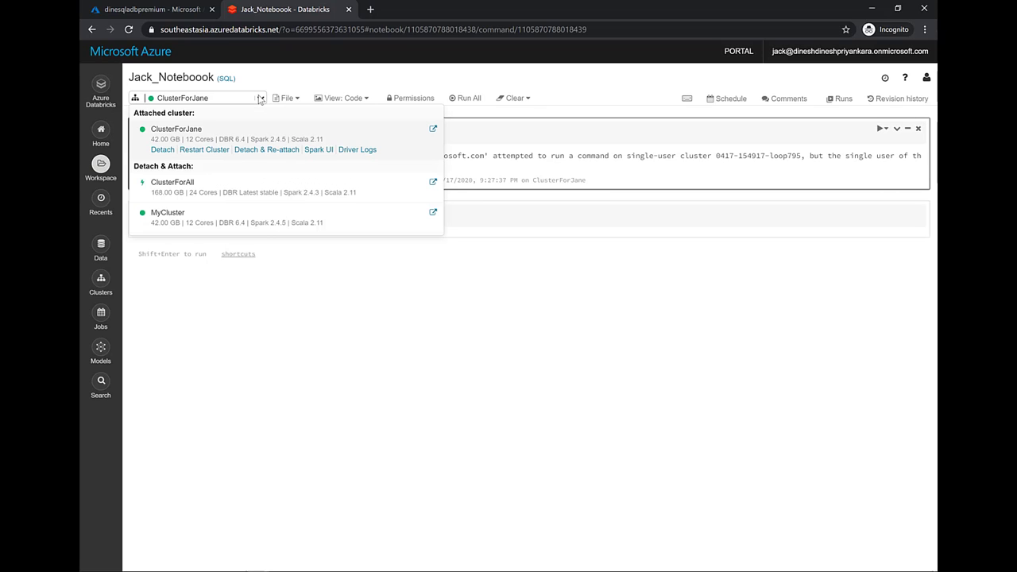
click(214, 182)
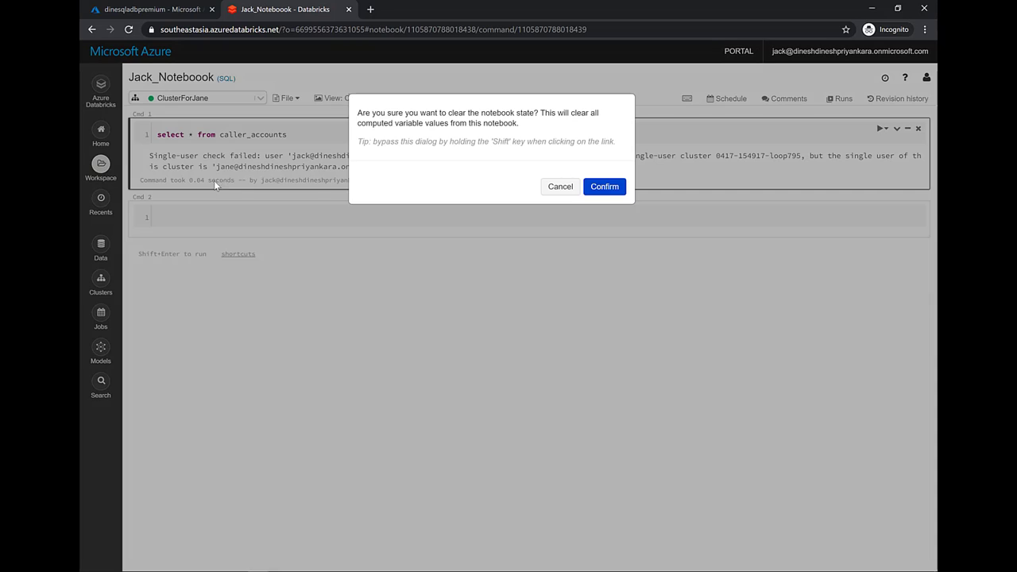
click(610, 188)
key(shift+Return)
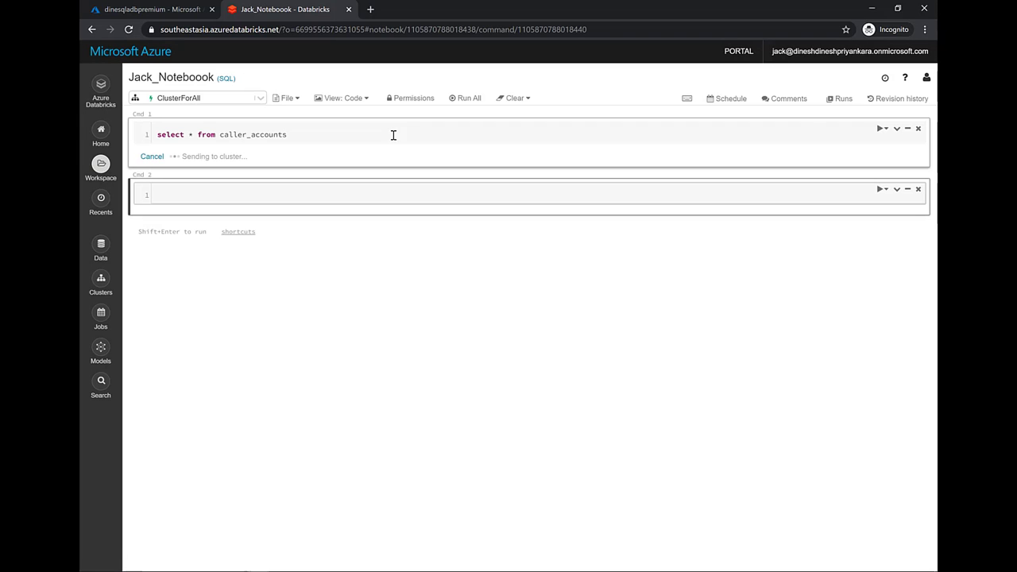